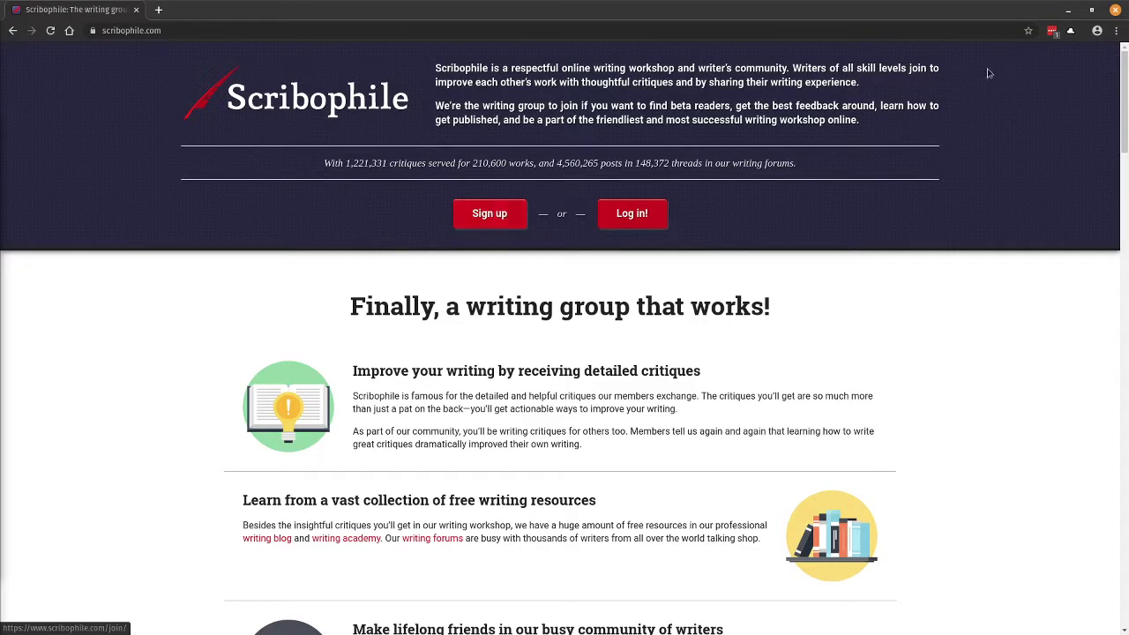
# - Minimize the logged-out window, open the Scribophile home dashboard and look over its forum posts and reading reminders
pyautogui.click(1068, 10)
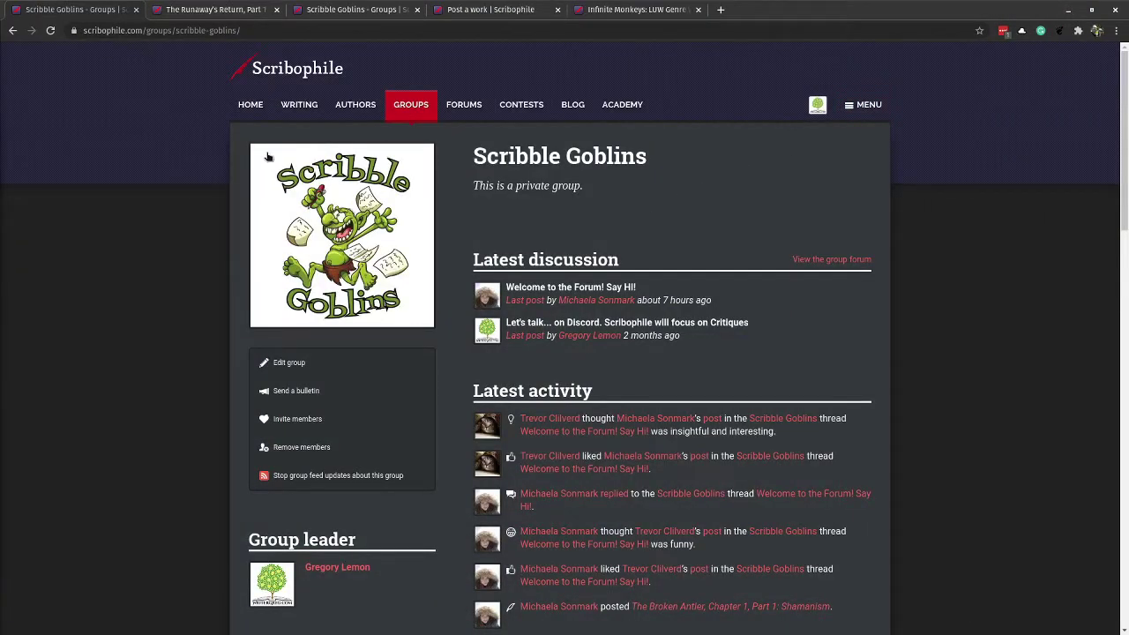
pyautogui.click(308, 75)
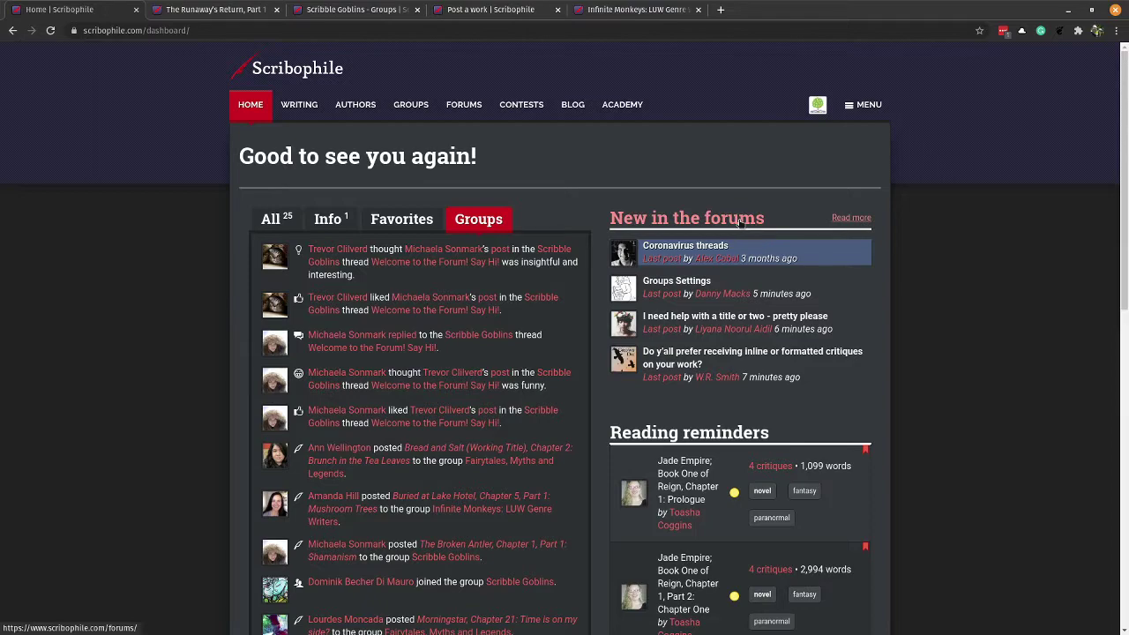
pyautogui.scroll(-5, 739, 222)
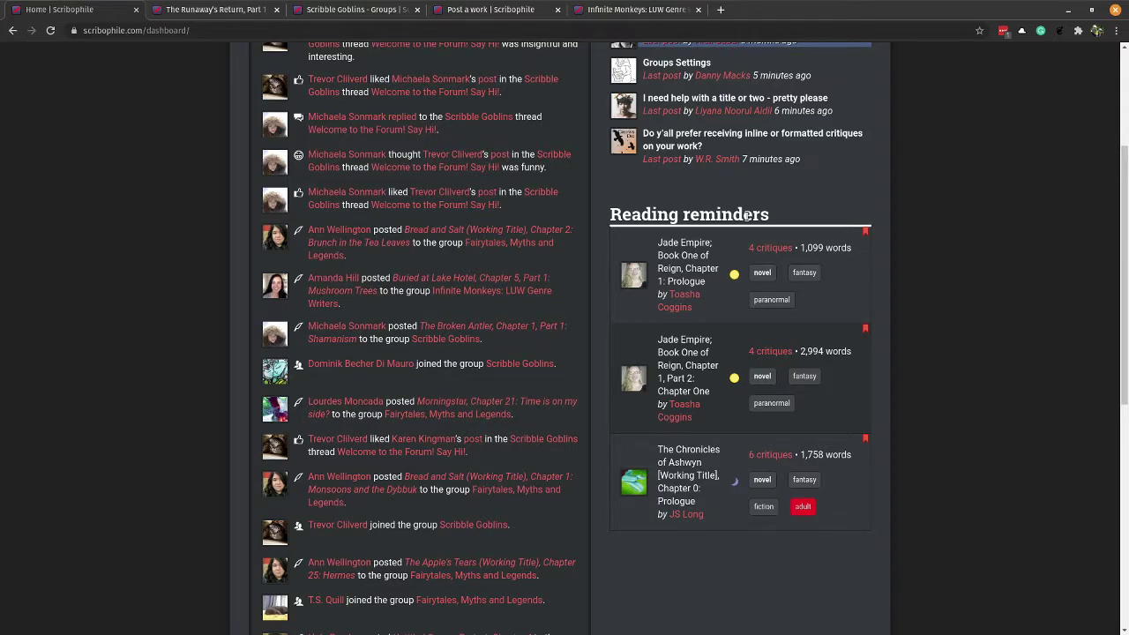
pyautogui.scroll(-4, 746, 214)
pyautogui.scroll(4, 748, 221)
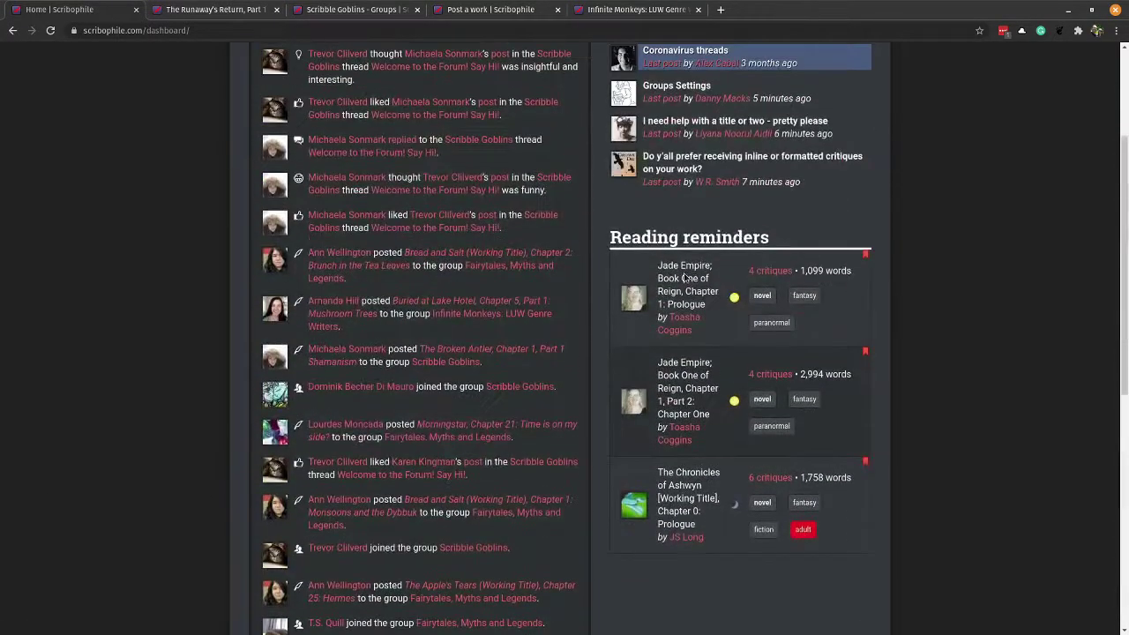
pyautogui.scroll(3, 684, 277)
# - Open the account's Karma page and examine the points earned by critiquing and spent on posting The Runaway's Return, Part 1
pyautogui.click(860, 105)
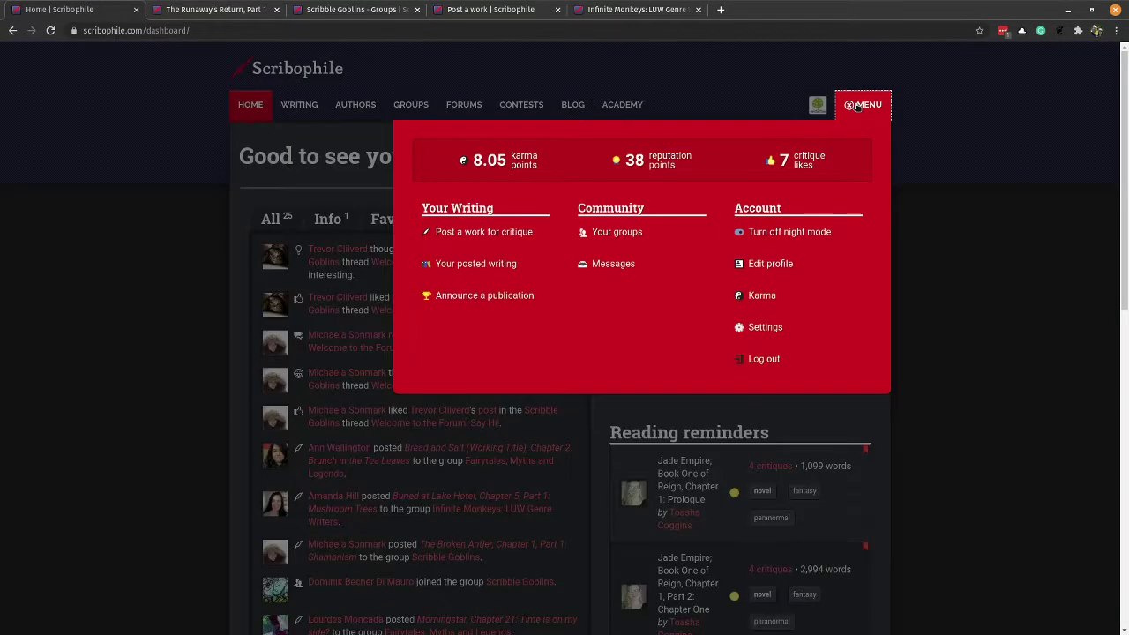
pyautogui.click(773, 298)
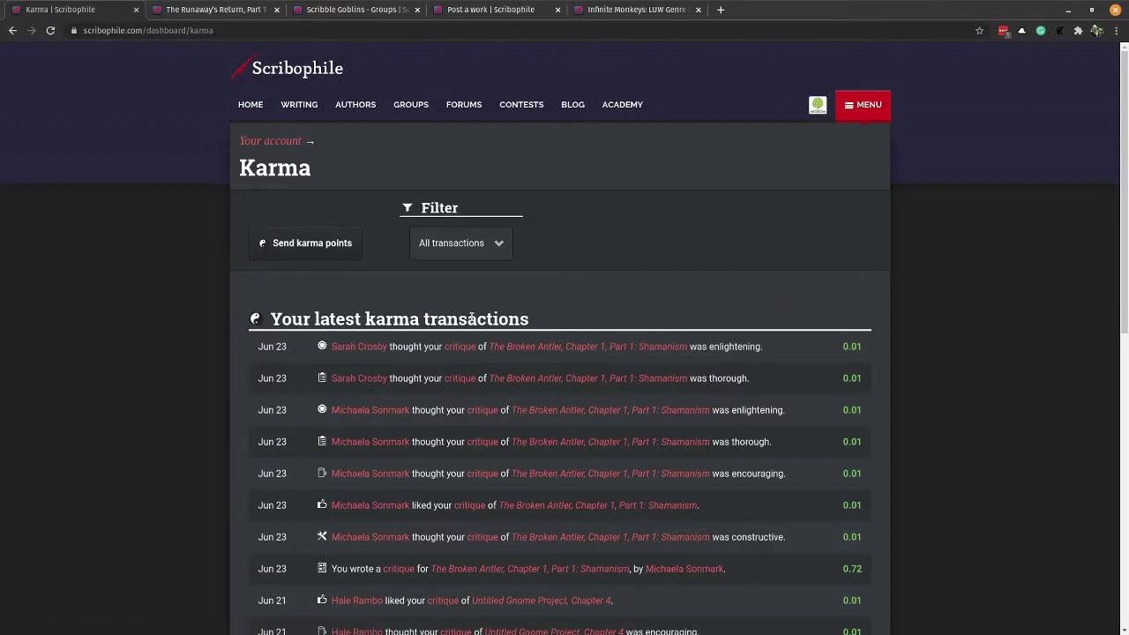
pyautogui.scroll(-4, 767, 309)
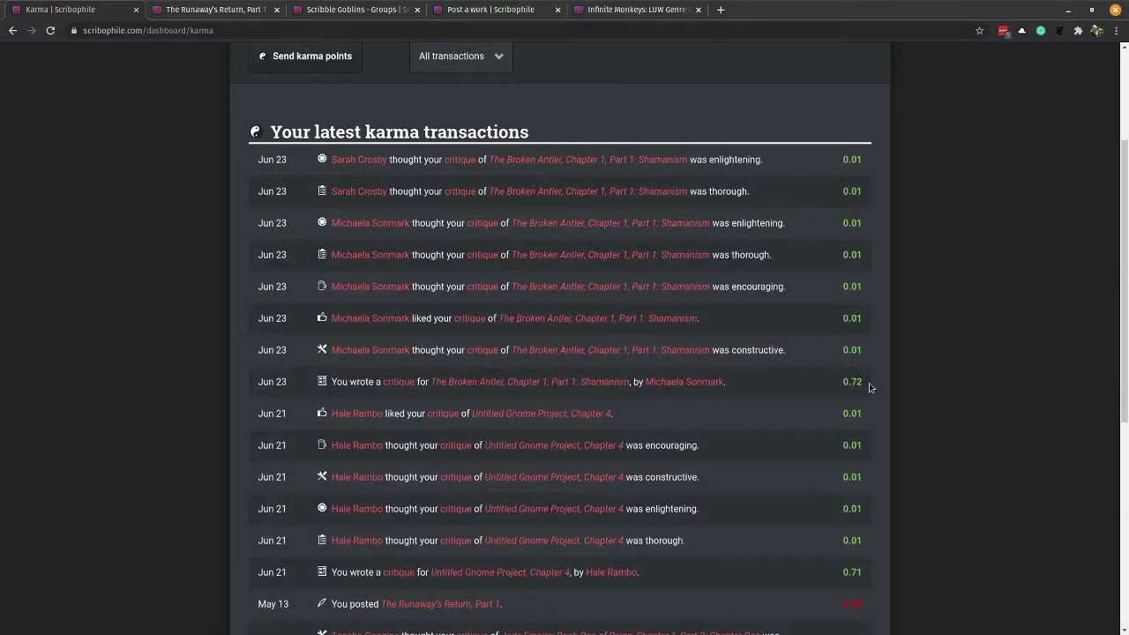
pyautogui.moveTo(870, 388); pyautogui.dragTo(838, 391)
pyautogui.scroll(-3, 889, 612)
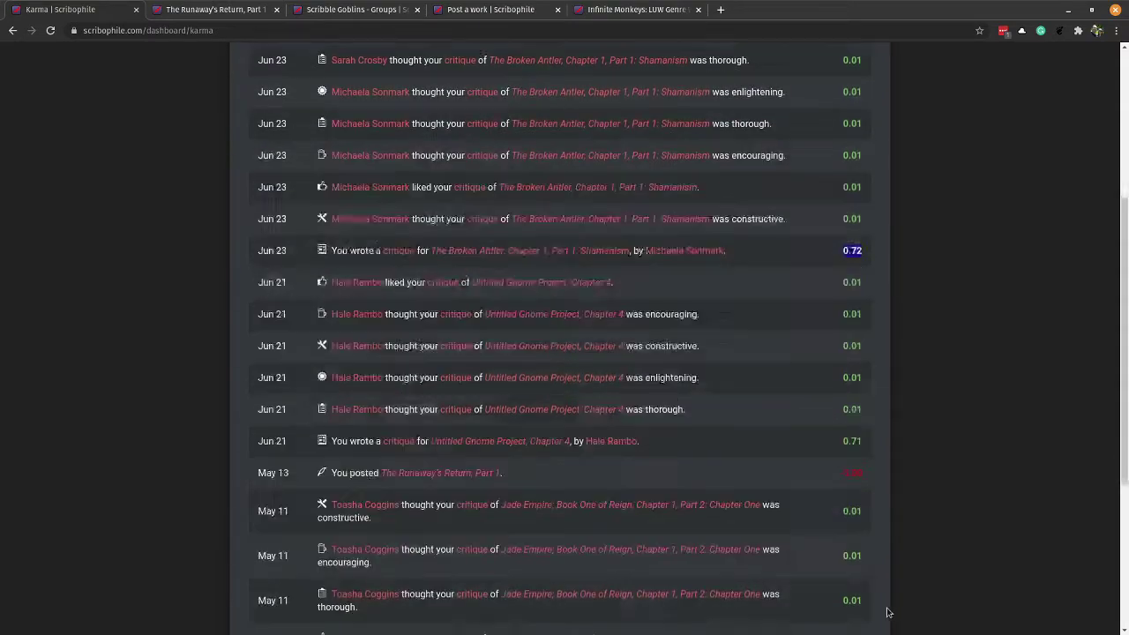
pyautogui.moveTo(838, 456); pyautogui.dragTo(869, 454)
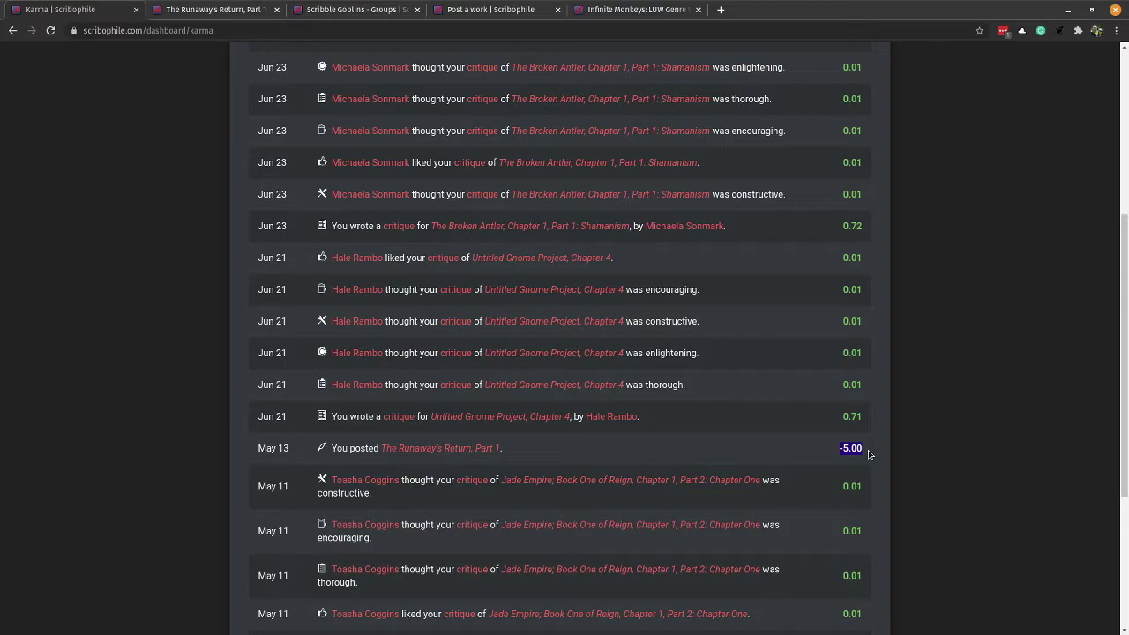
pyautogui.scroll(-3, 868, 455)
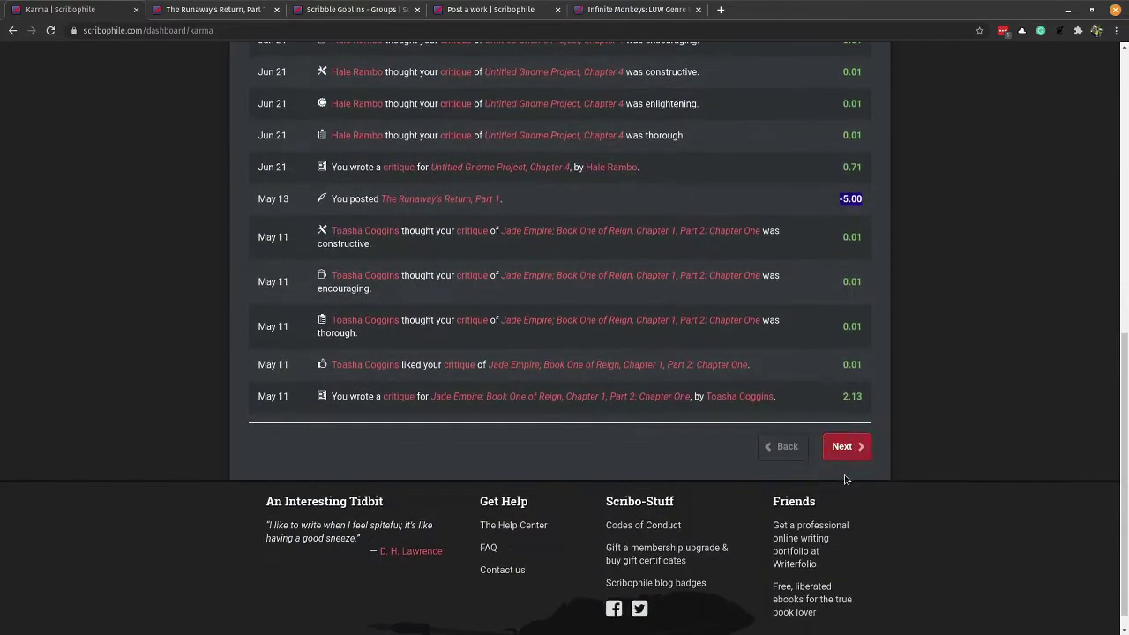
pyautogui.click(838, 396)
pyautogui.moveTo(837, 396); pyautogui.dragTo(868, 397)
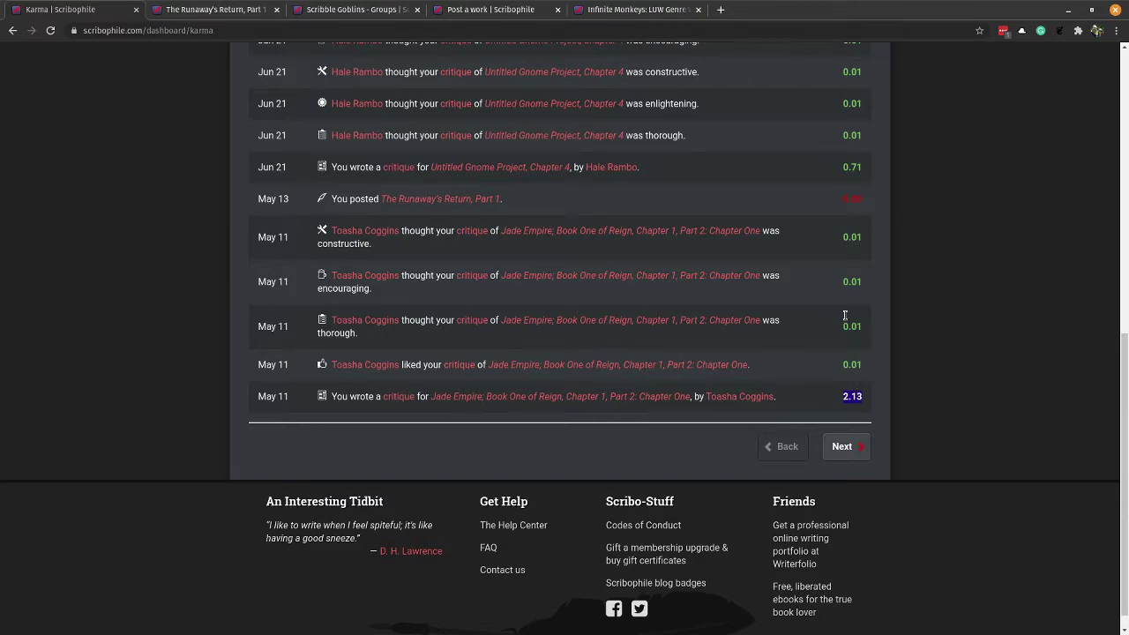
pyautogui.scroll(1, 880, 279)
pyautogui.scroll(3, 880, 278)
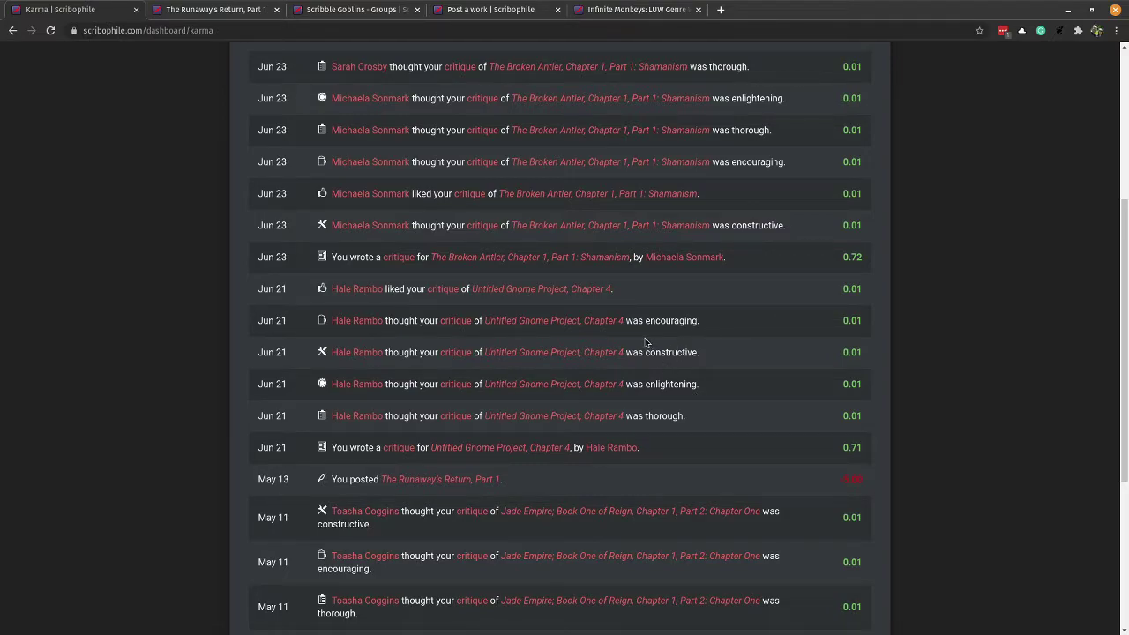
pyautogui.scroll(5, 643, 342)
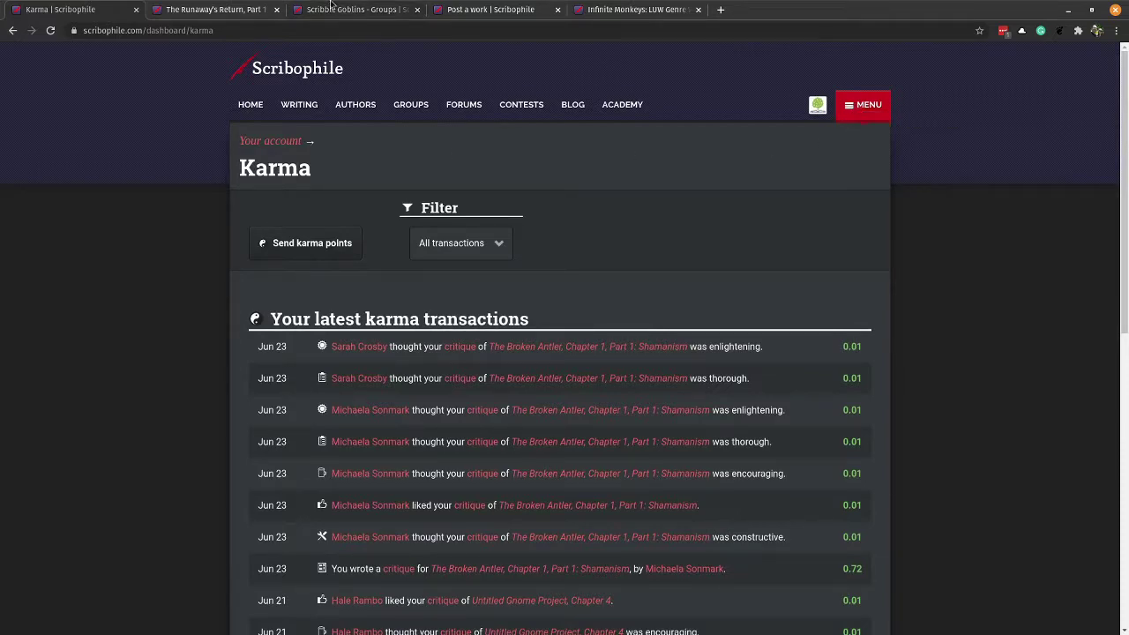
# - Bring up the Scribble Goblins group beside the Karma page and examine its discussions, activity, and recent works' spotlight and lock status
pyautogui.click(361, 10)
pyautogui.moveTo(366, 12); pyautogui.dragTo(228, 13)
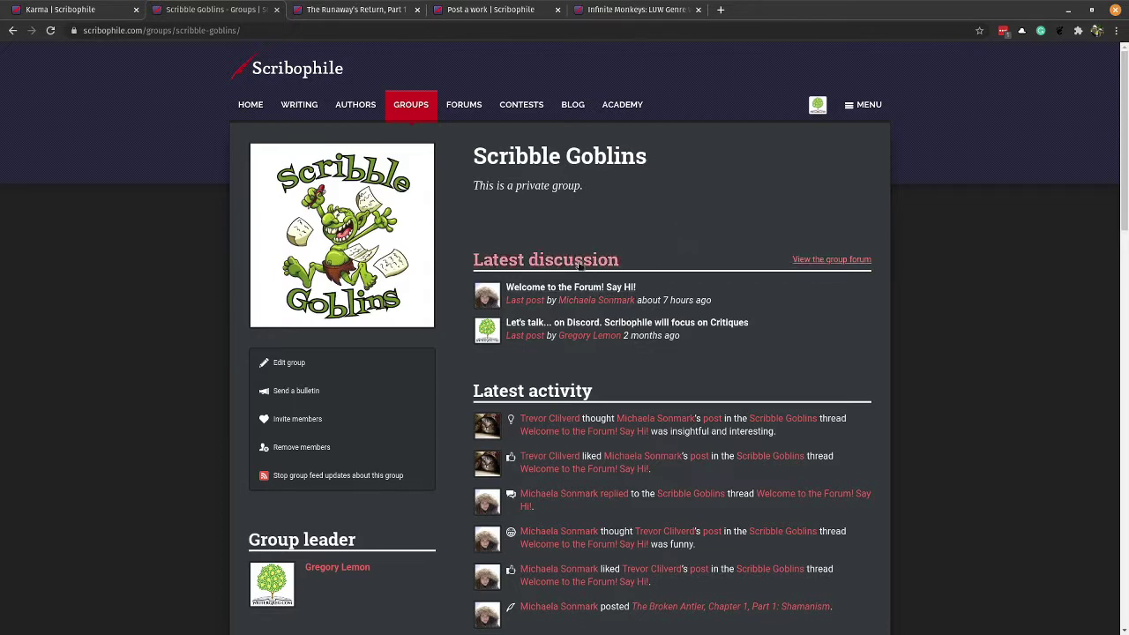
pyautogui.scroll(-3, 582, 255)
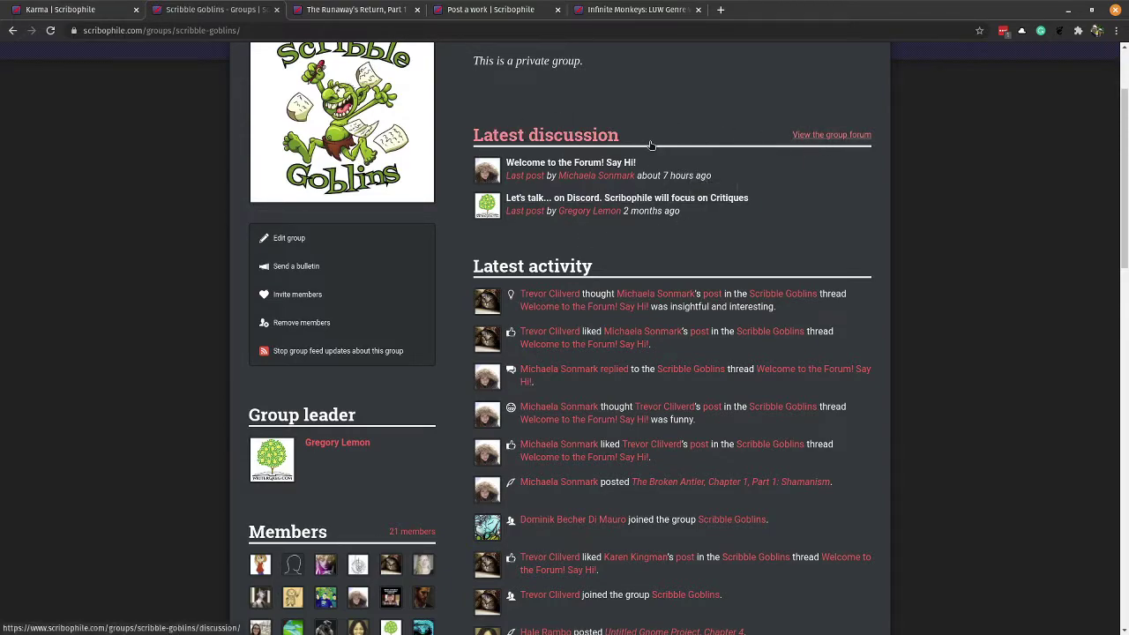
pyautogui.scroll(-3, 706, 231)
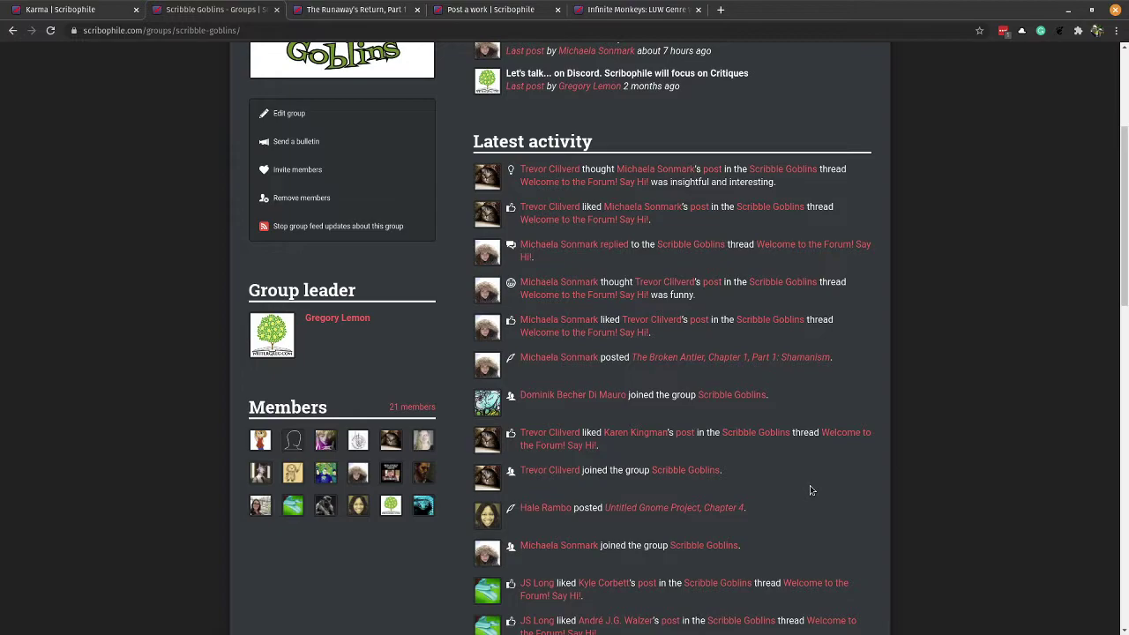
pyautogui.scroll(-5, 809, 476)
pyautogui.scroll(-5, 791, 426)
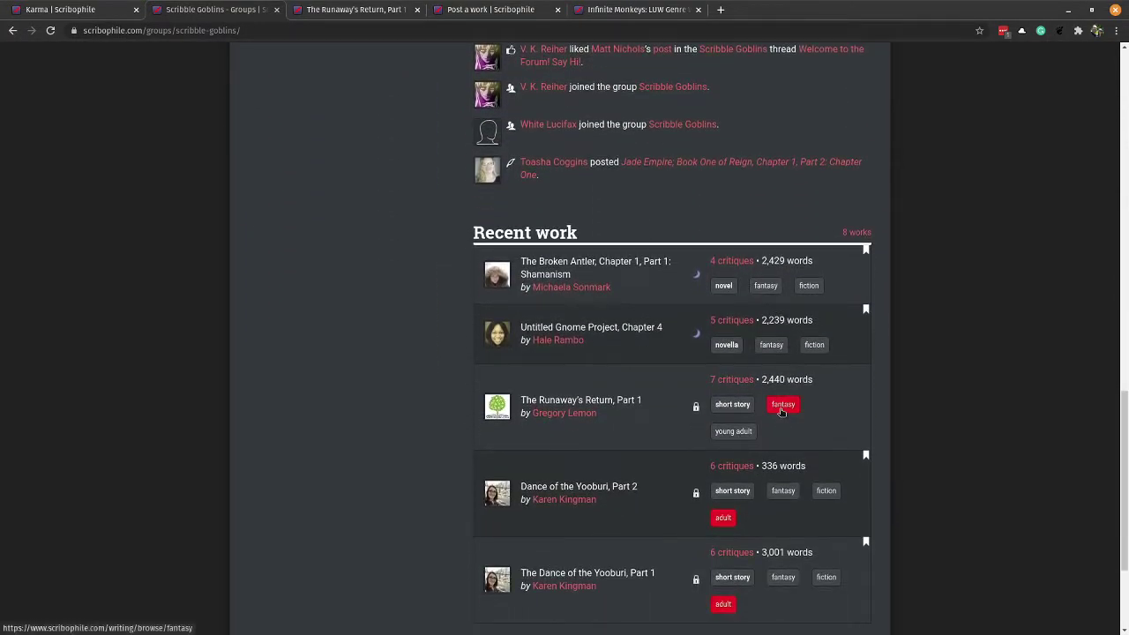
pyautogui.scroll(-2, 781, 411)
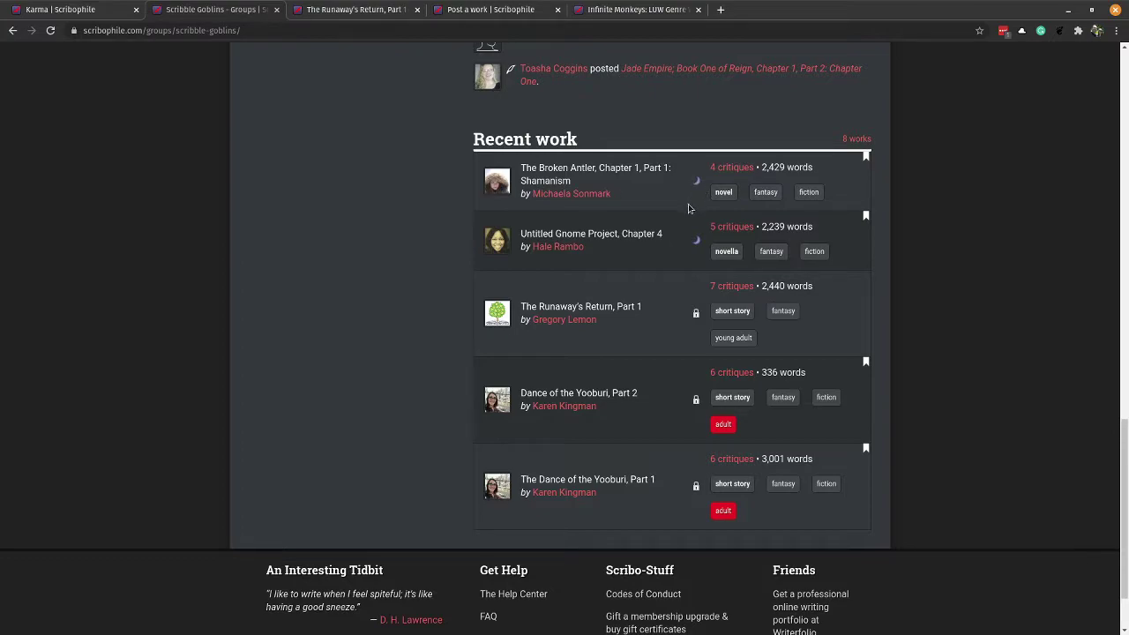
pyautogui.moveTo(697, 189)
pyautogui.moveTo(696, 319)
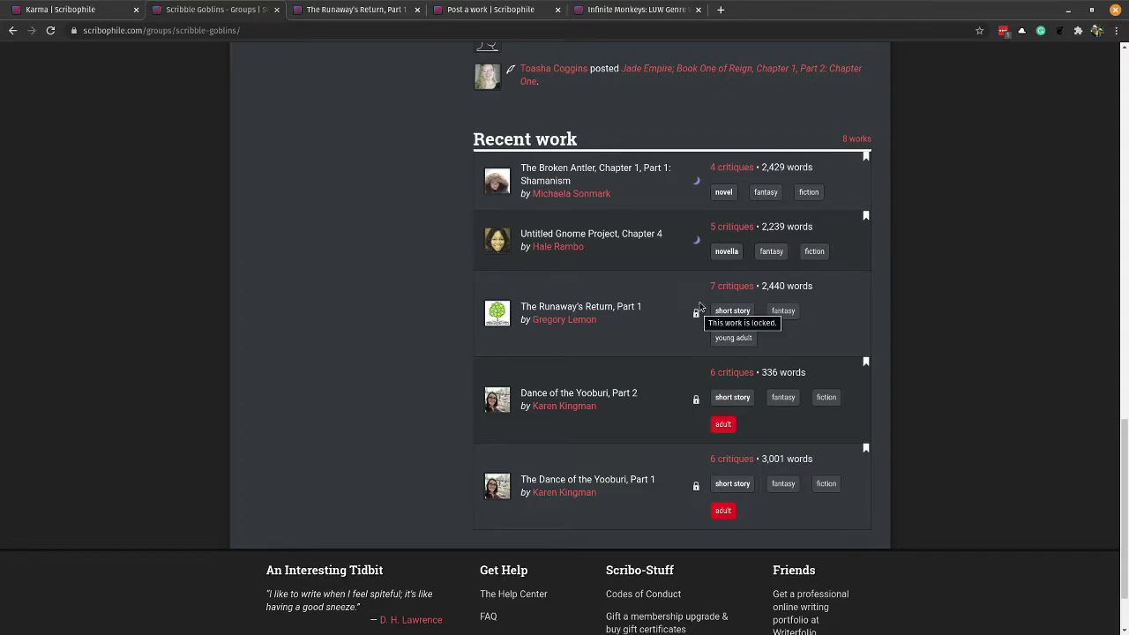
# - Open the group's recent work The Runaway's Return, Part 1 and examine its details and the karma points on its critiques
pyautogui.click(631, 309)
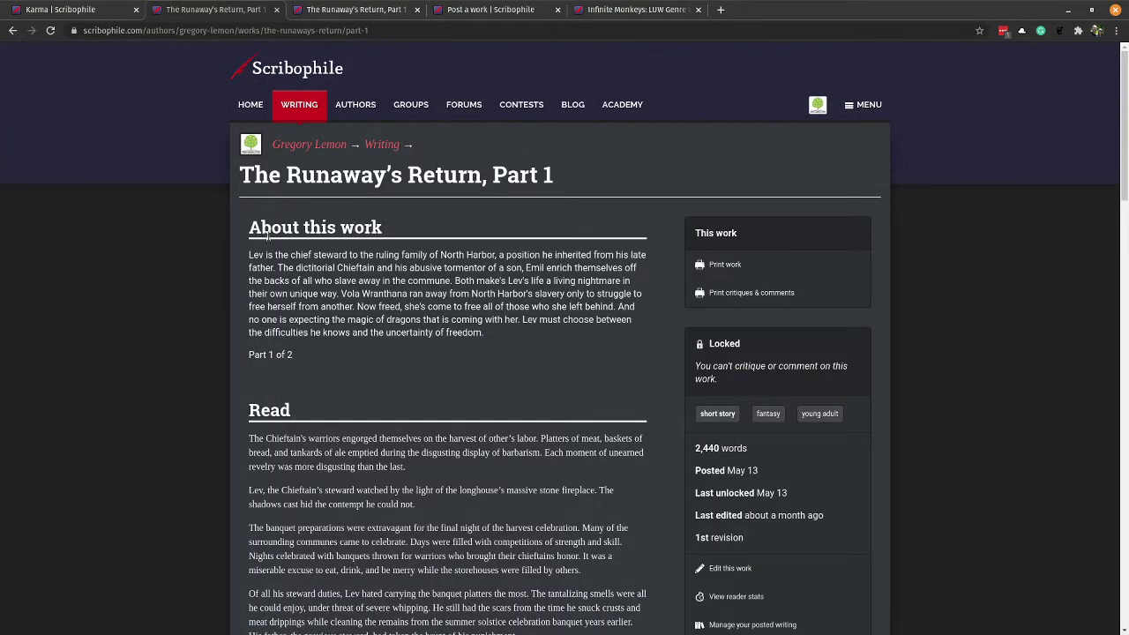
pyautogui.scroll(-4, 424, 289)
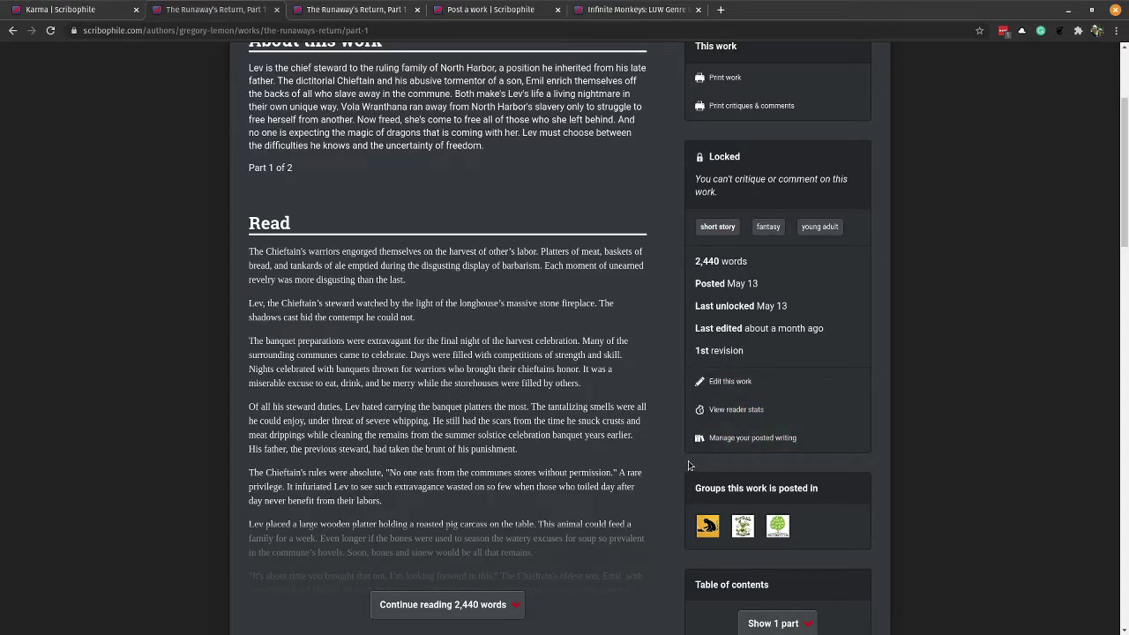
pyautogui.scroll(-5, 689, 465)
pyautogui.scroll(-2, 763, 423)
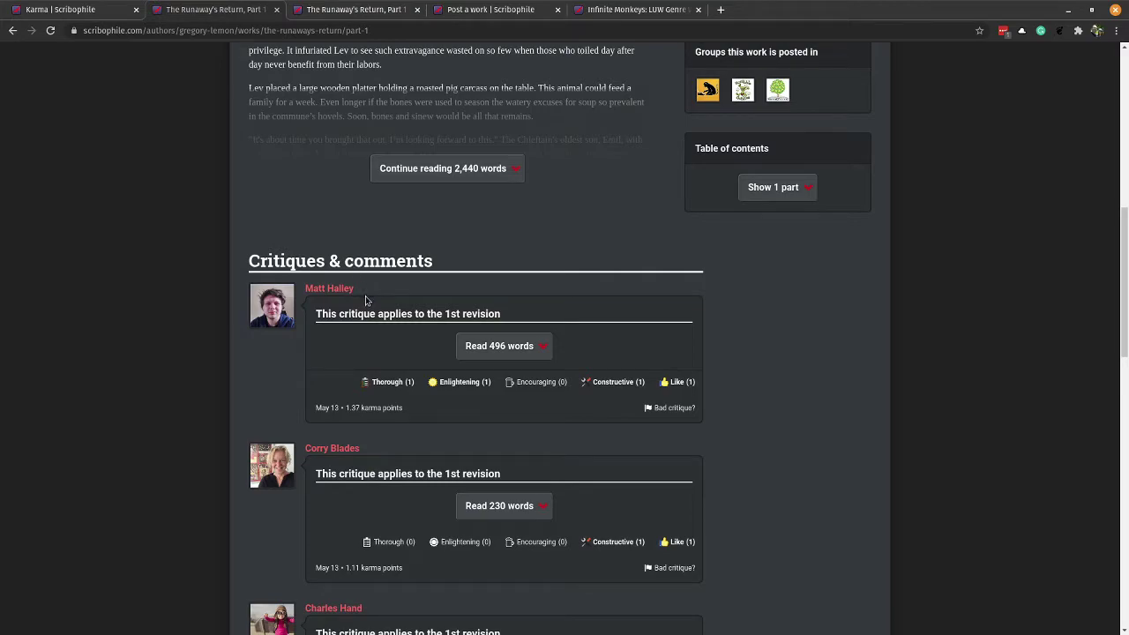
pyautogui.scroll(-1, 395, 353)
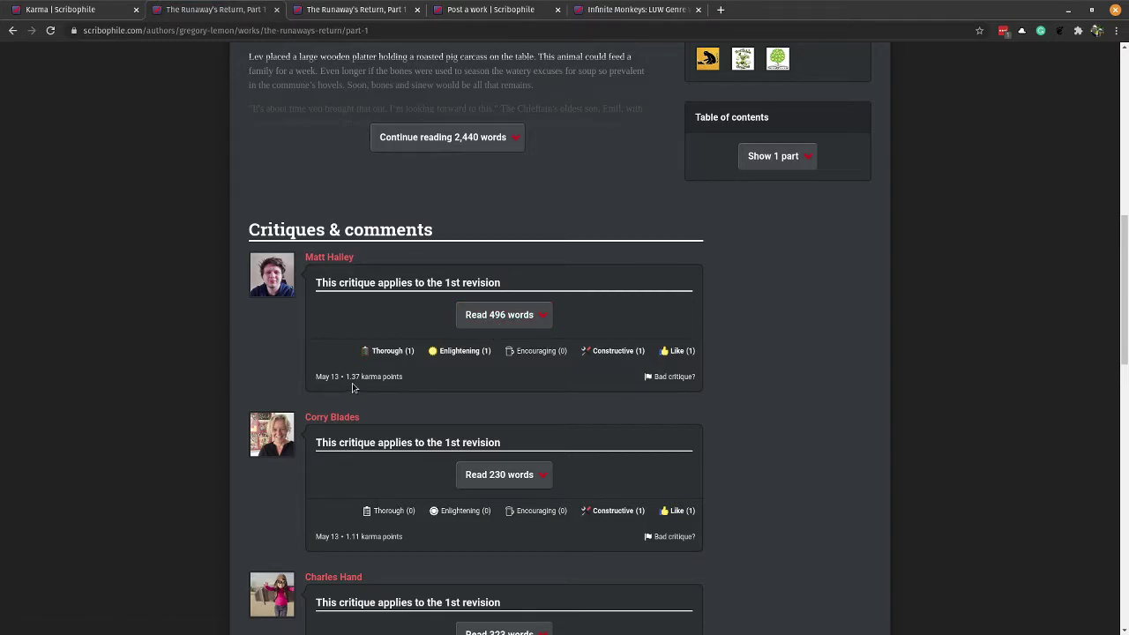
pyautogui.scroll(-3, 362, 381)
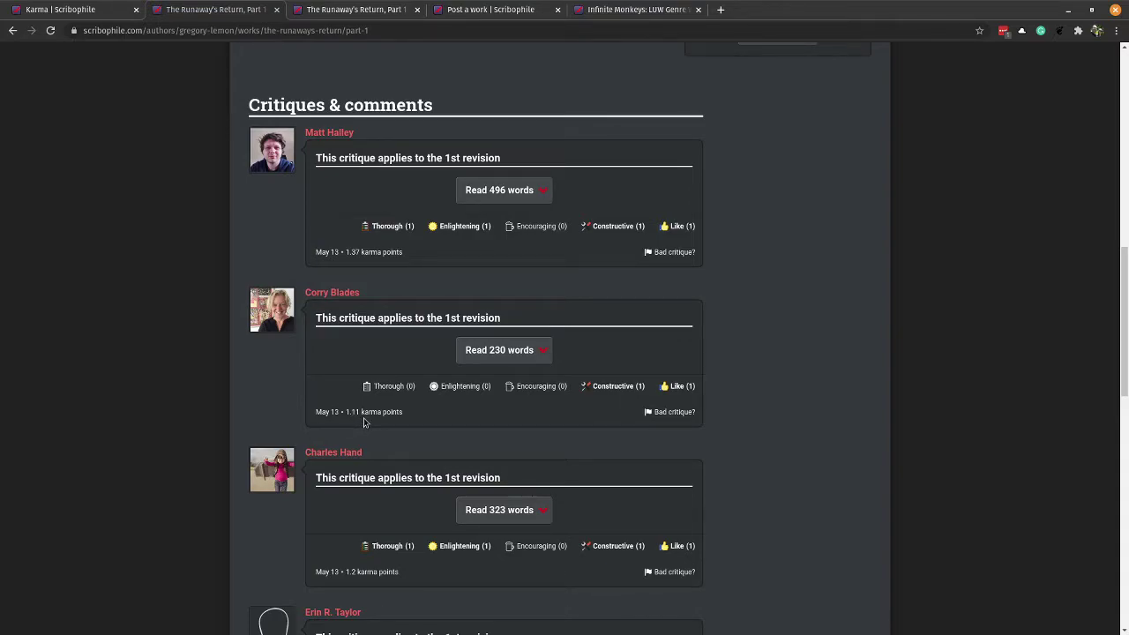
pyautogui.scroll(5, 692, 411)
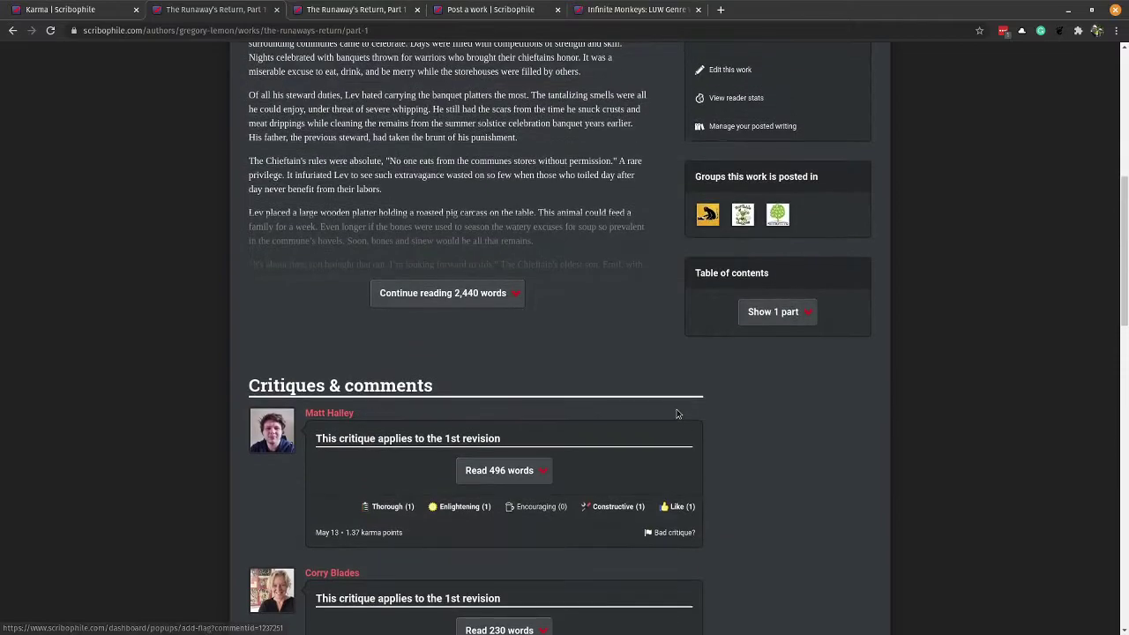
pyautogui.scroll(4, 678, 413)
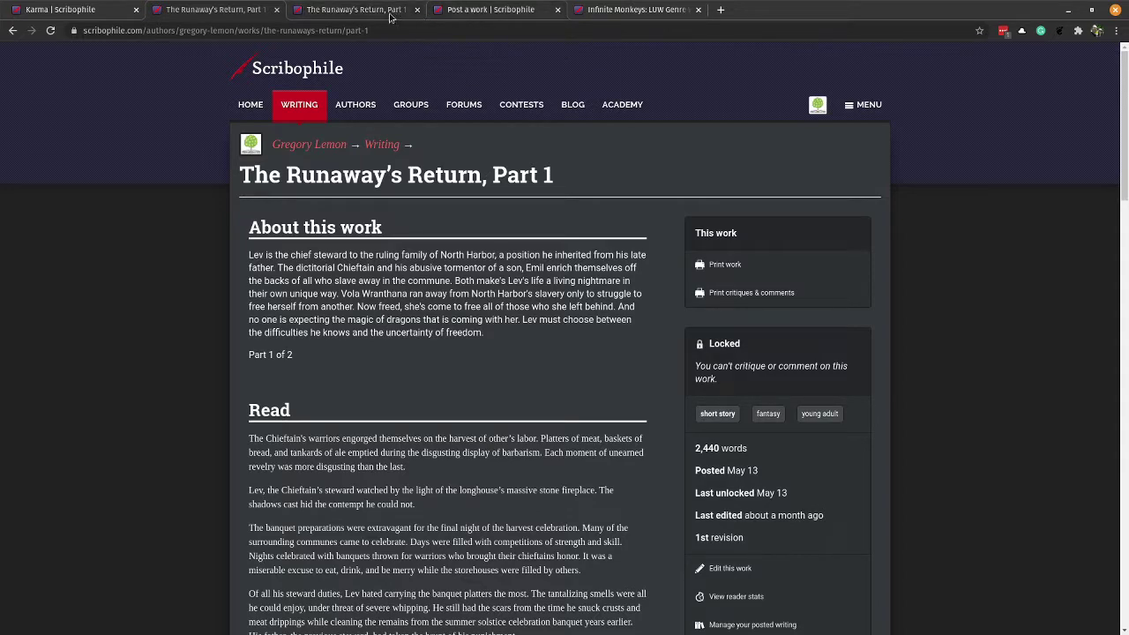
# - Return to the Scribble Goblins page and open Infinite Monkeys: LUW Genre Writers from the account's own groups
pyautogui.click(13, 34)
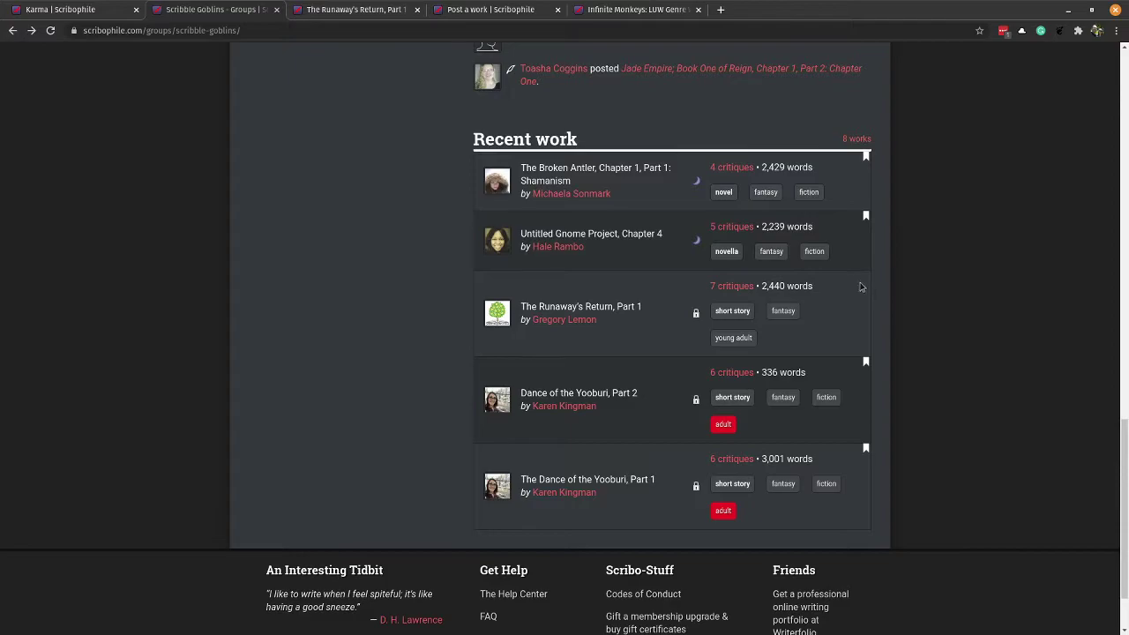
pyautogui.scroll(4, 802, 326)
pyautogui.scroll(10, 802, 326)
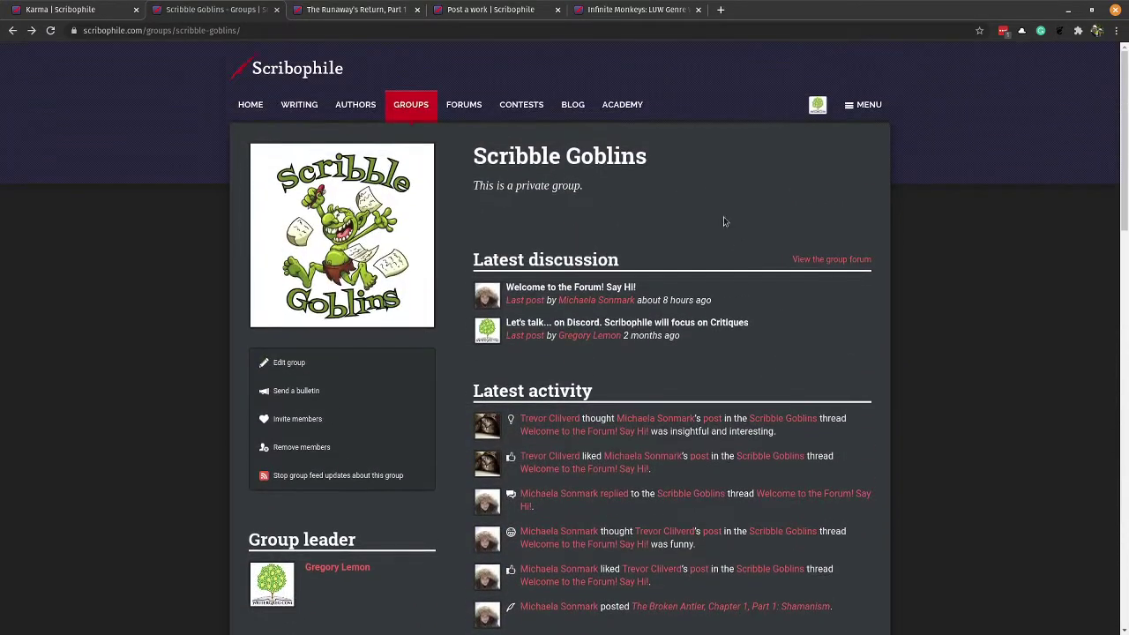
pyautogui.click(865, 108)
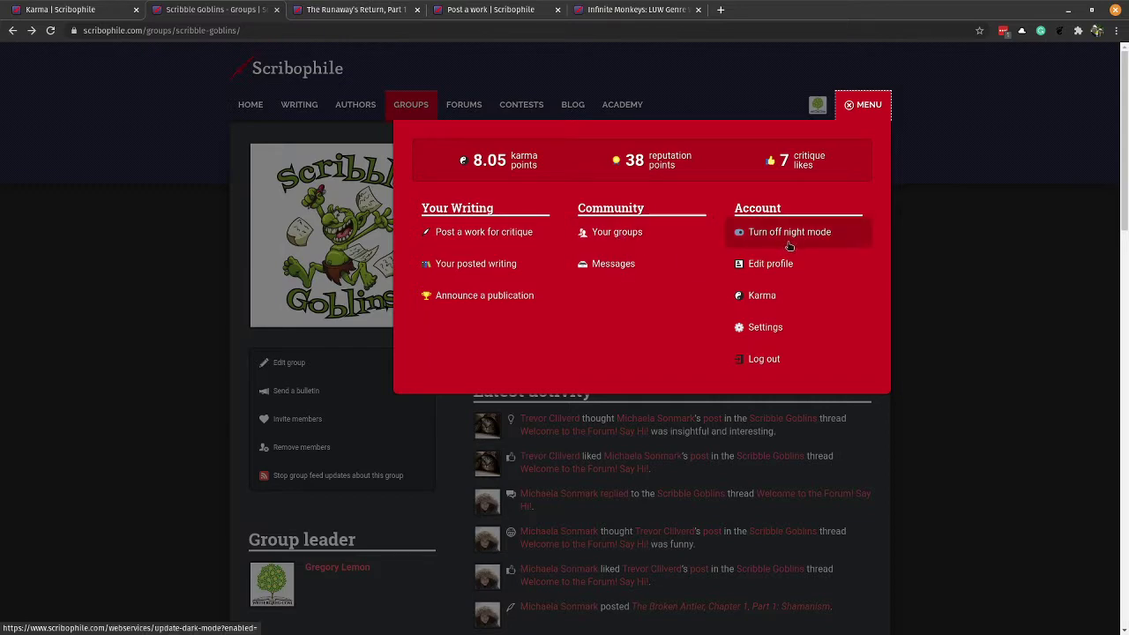
pyautogui.click(617, 233)
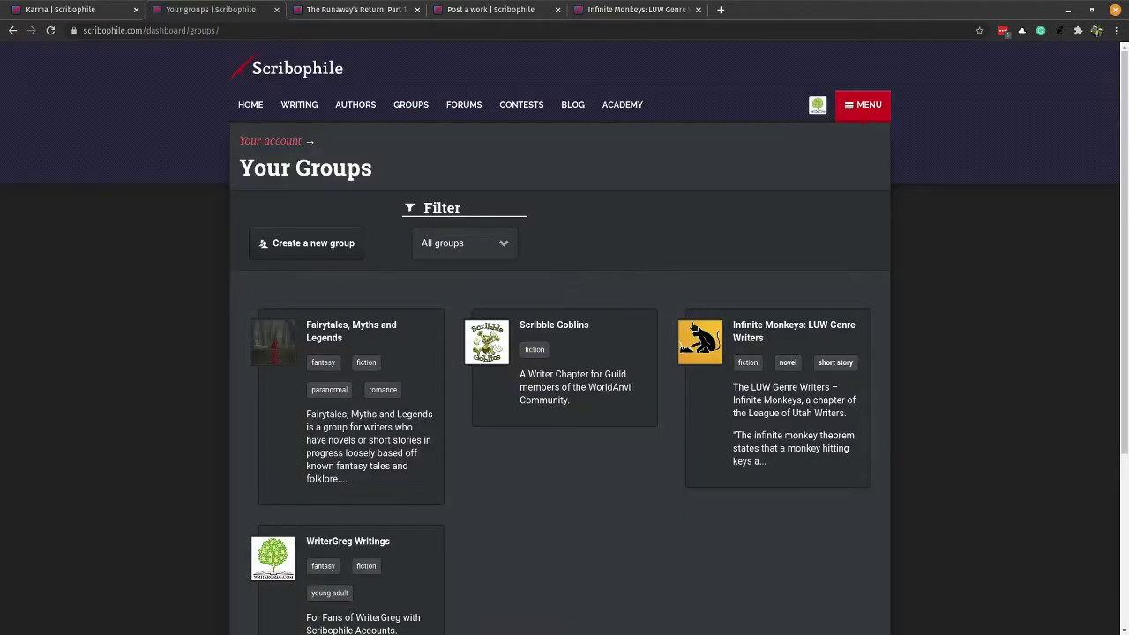
pyautogui.click(751, 331)
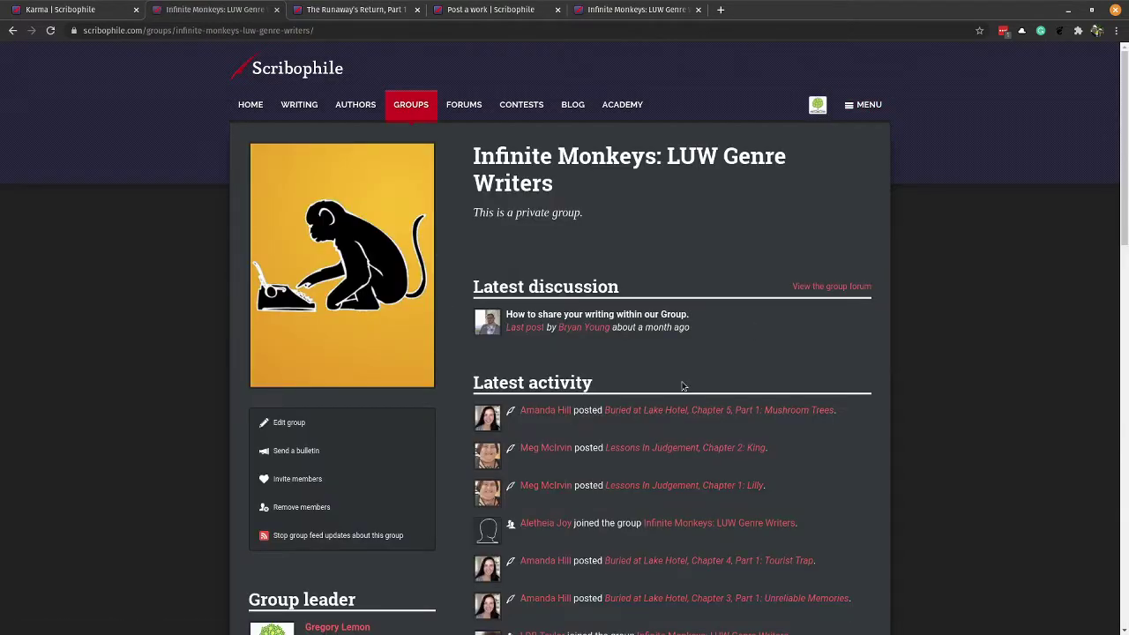
# - Open Buried at Lake Hotel, Chapter 5, Part 1 from the group's latest activity and examine its description, spotlight status, groups and critique section
pyautogui.click(686, 411)
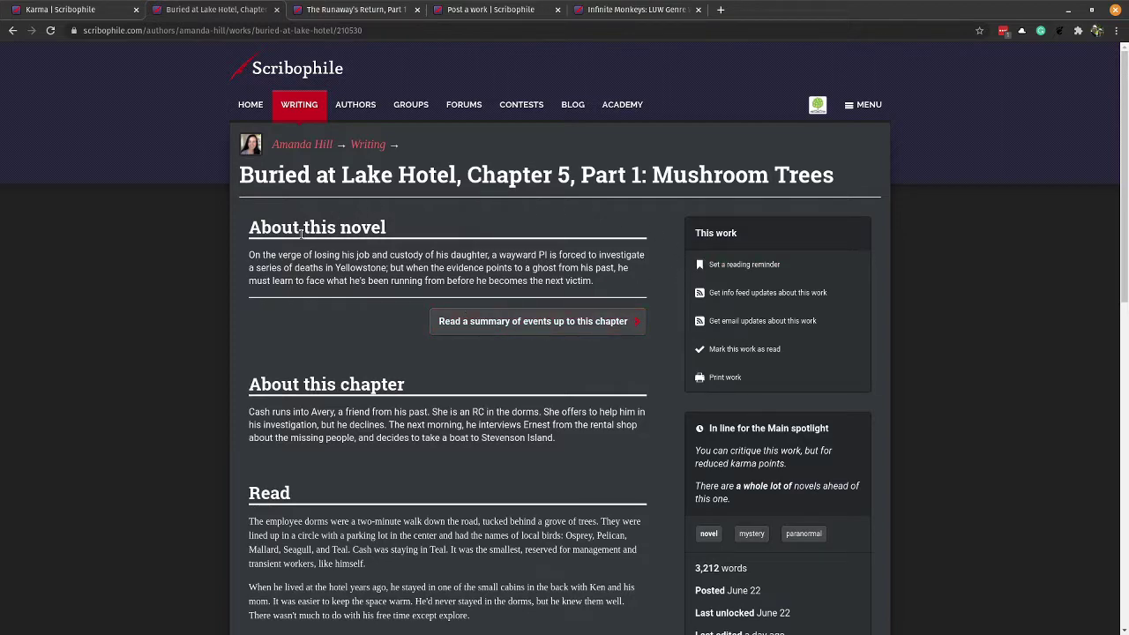
pyautogui.scroll(-3, 557, 282)
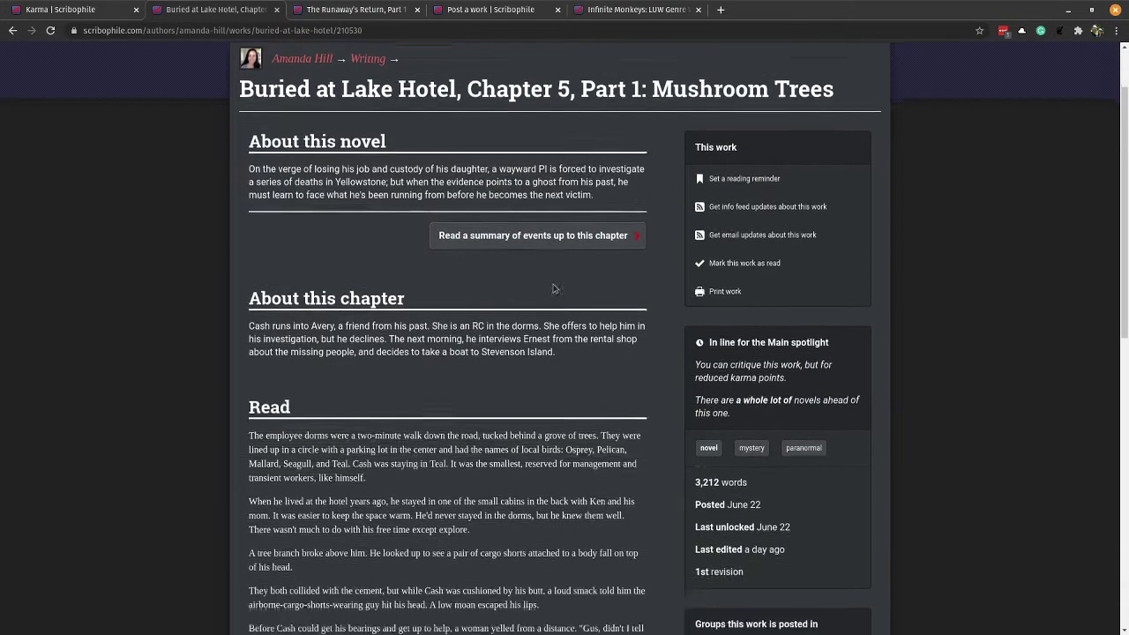
pyautogui.scroll(-3, 540, 310)
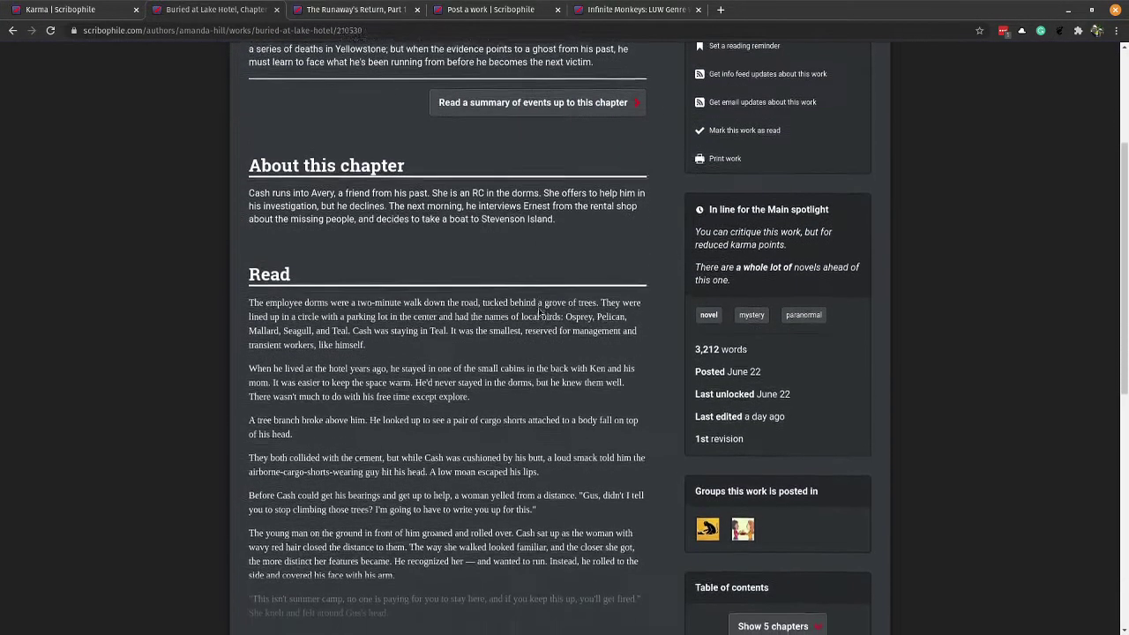
pyautogui.scroll(-3, 536, 304)
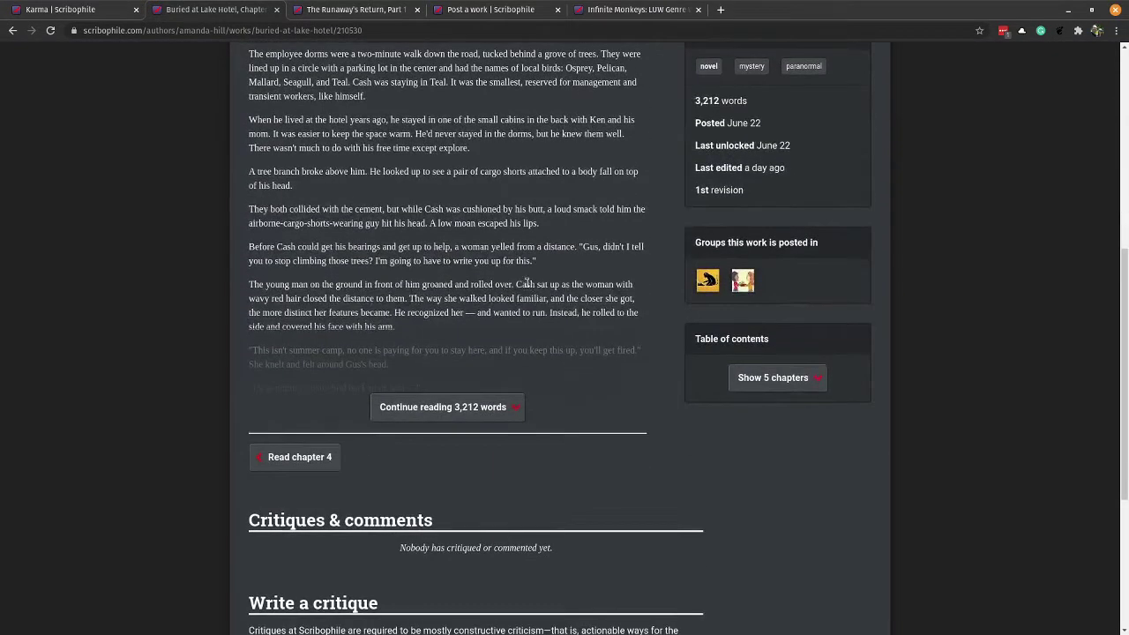
pyautogui.scroll(-3, 518, 286)
pyautogui.scroll(-2, 529, 300)
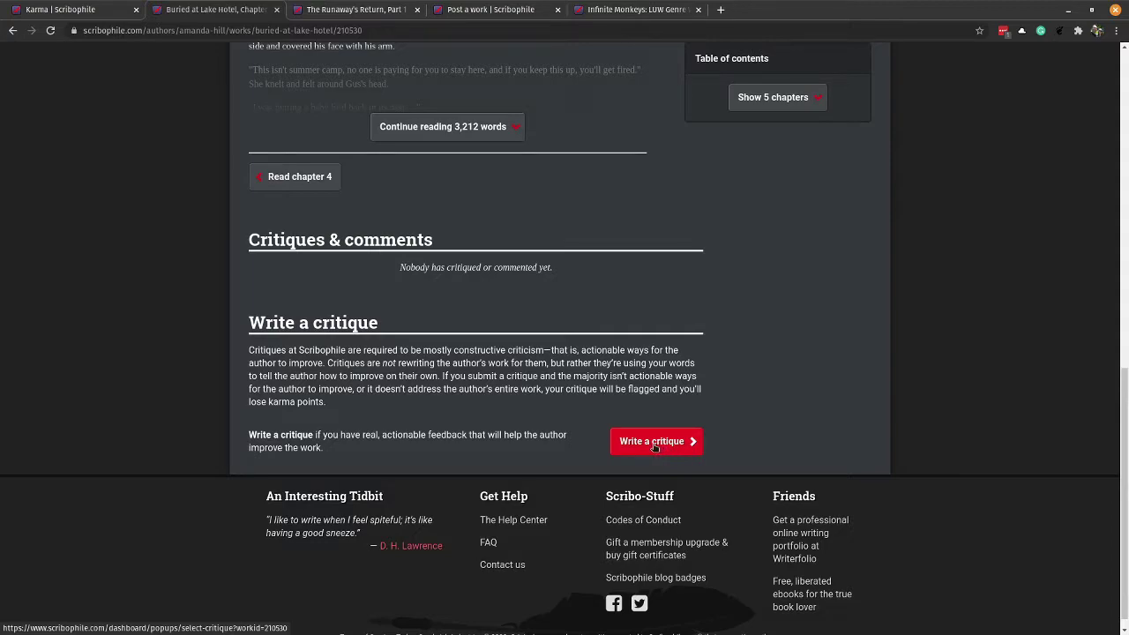
# - Start an inline critique of the chapter, try a comment spot after the first paragraph, examine the karma earnings section, and leave without saving
pyautogui.click(653, 447)
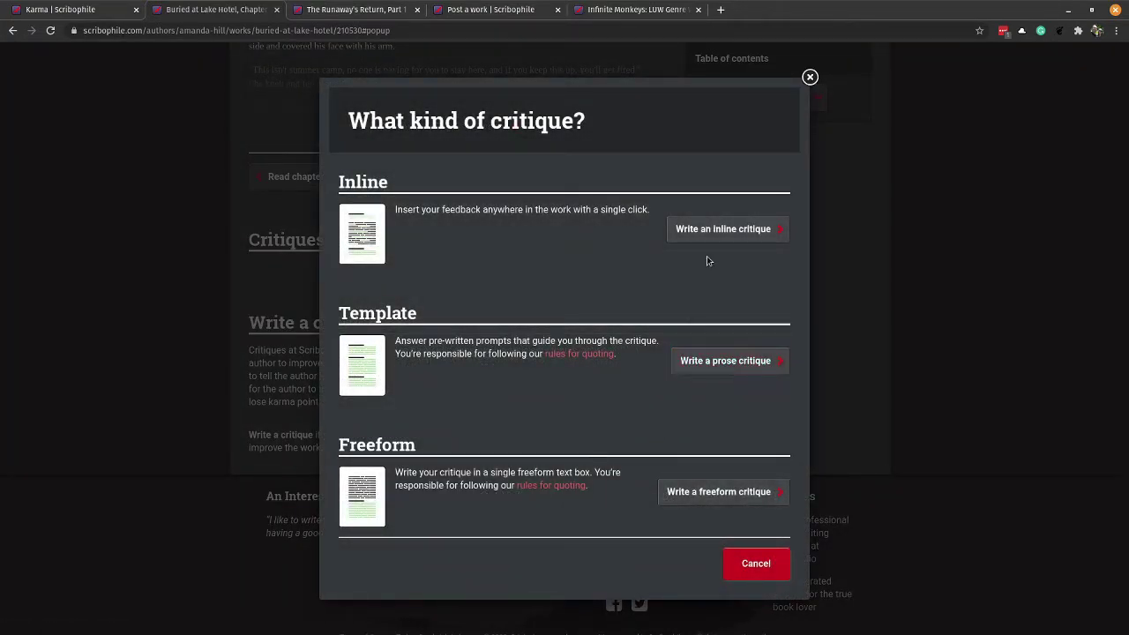
pyautogui.click(715, 229)
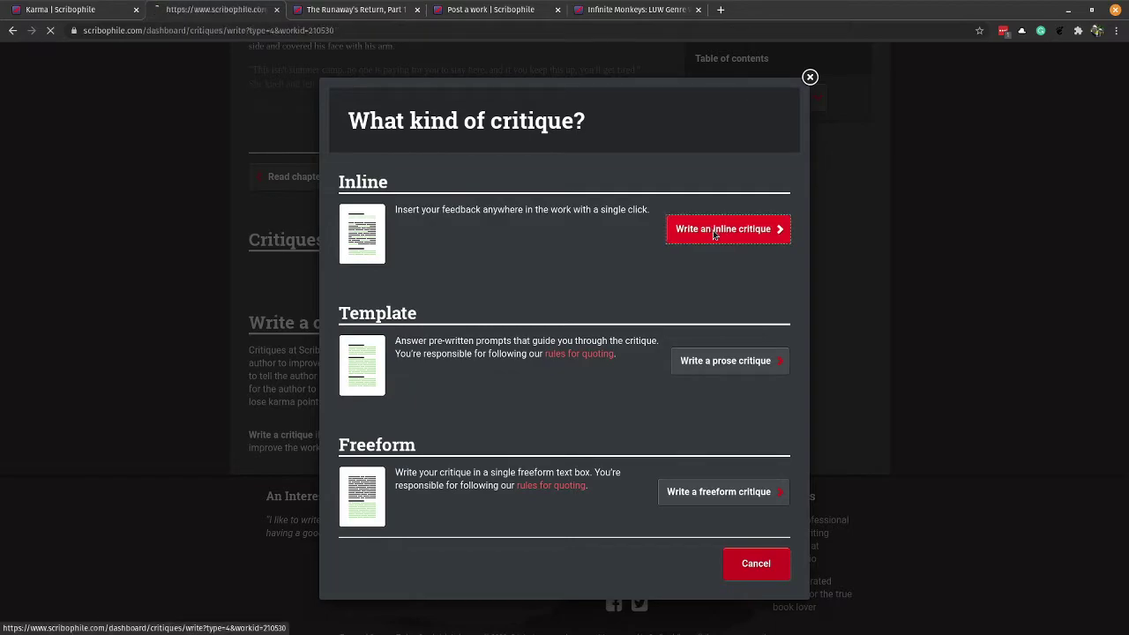
pyautogui.scroll(-3, 764, 423)
pyautogui.scroll(-7, 764, 425)
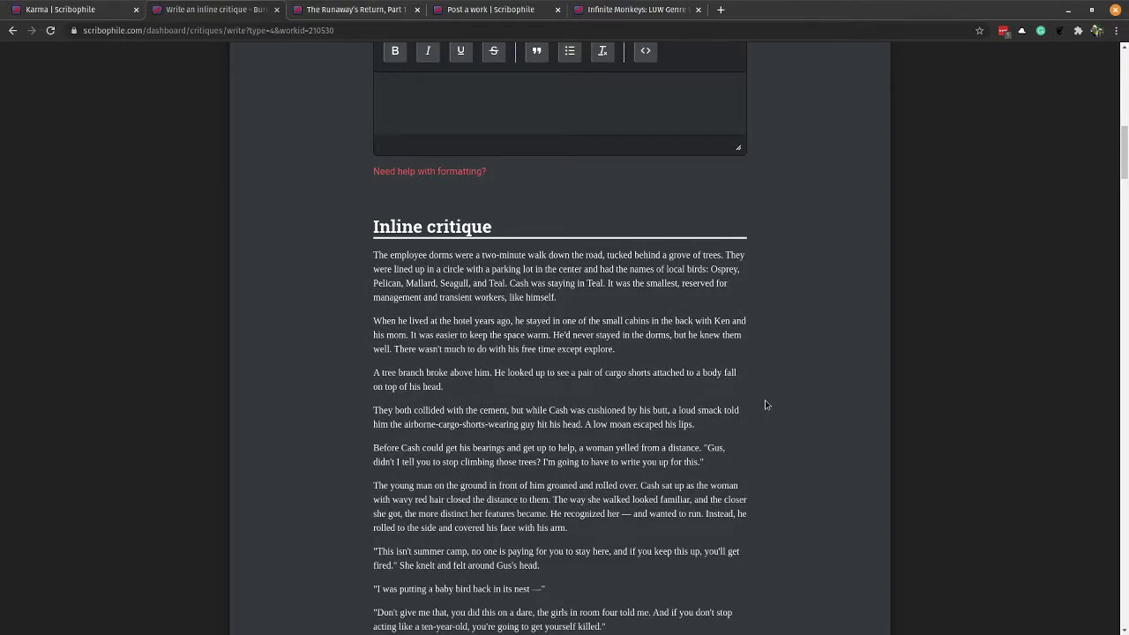
pyautogui.scroll(-1, 764, 402)
pyautogui.click(580, 273)
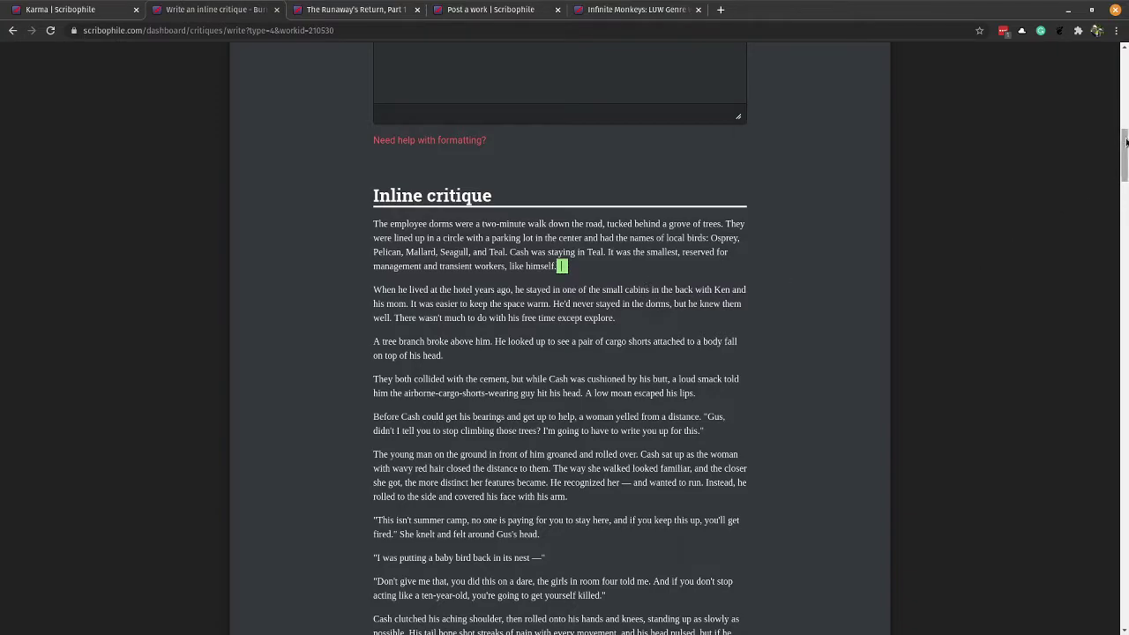
pyautogui.moveTo(1122, 149); pyautogui.dragTo(1123, 595)
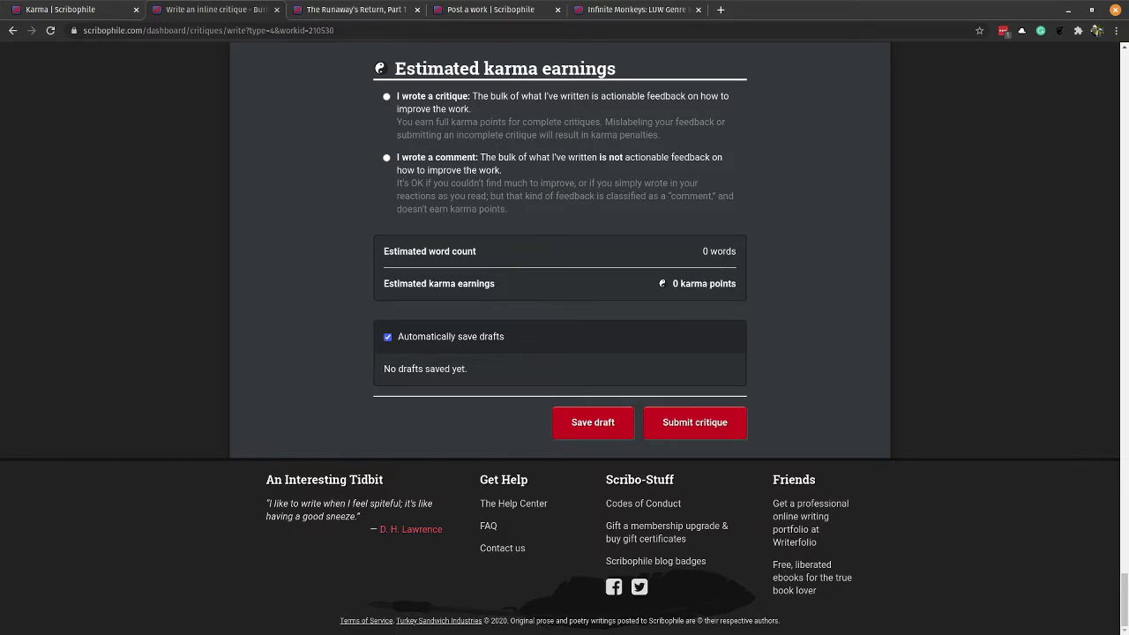
pyautogui.click(12, 30)
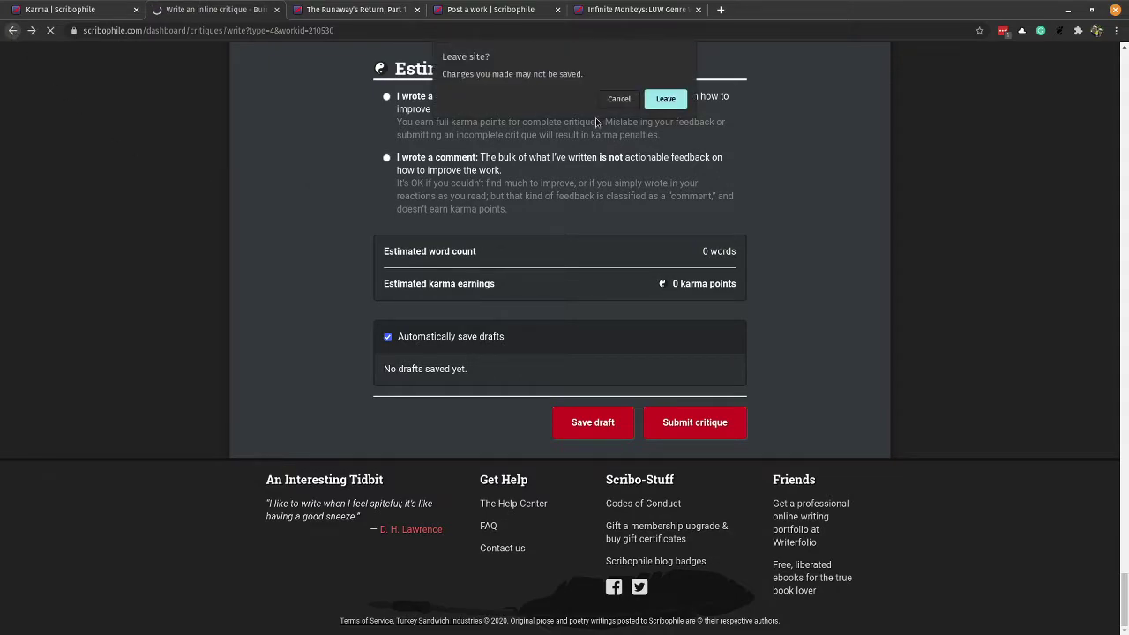
pyautogui.click(665, 100)
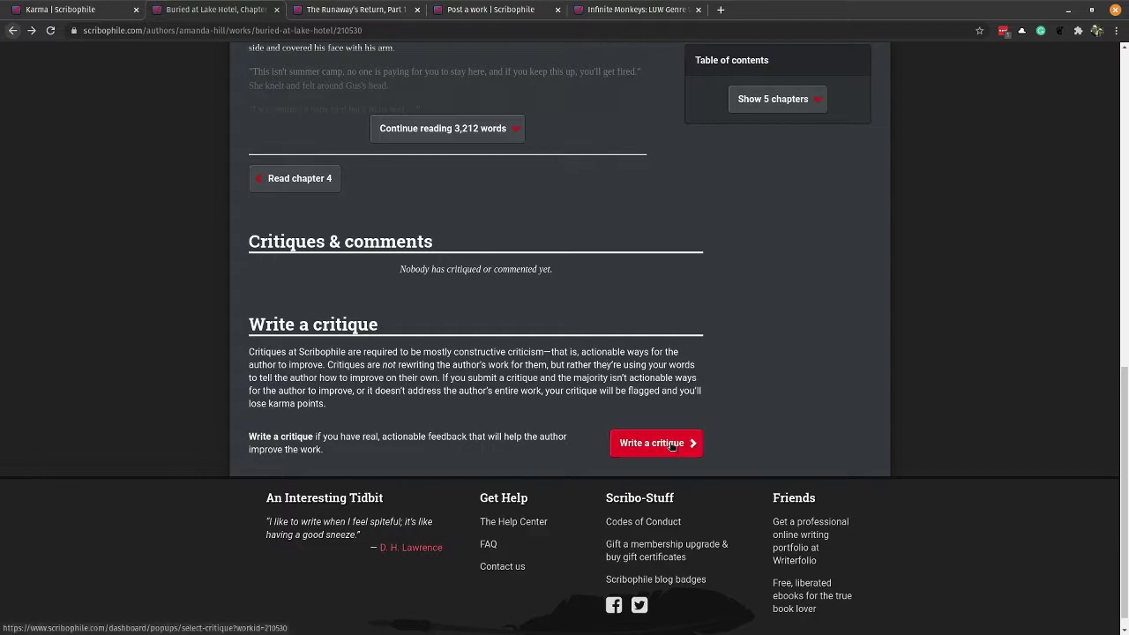
# - Open a template critique for the chapter, examine its prompts from opening comments to estimated karma earnings, and return to the chapter
pyautogui.click(672, 446)
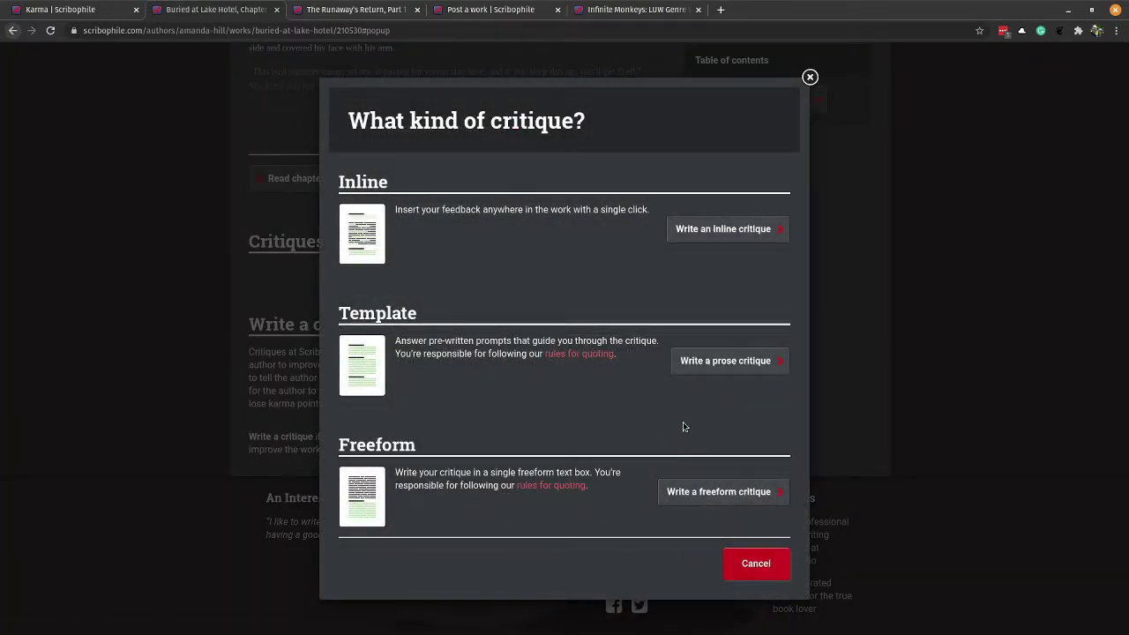
pyautogui.click(727, 363)
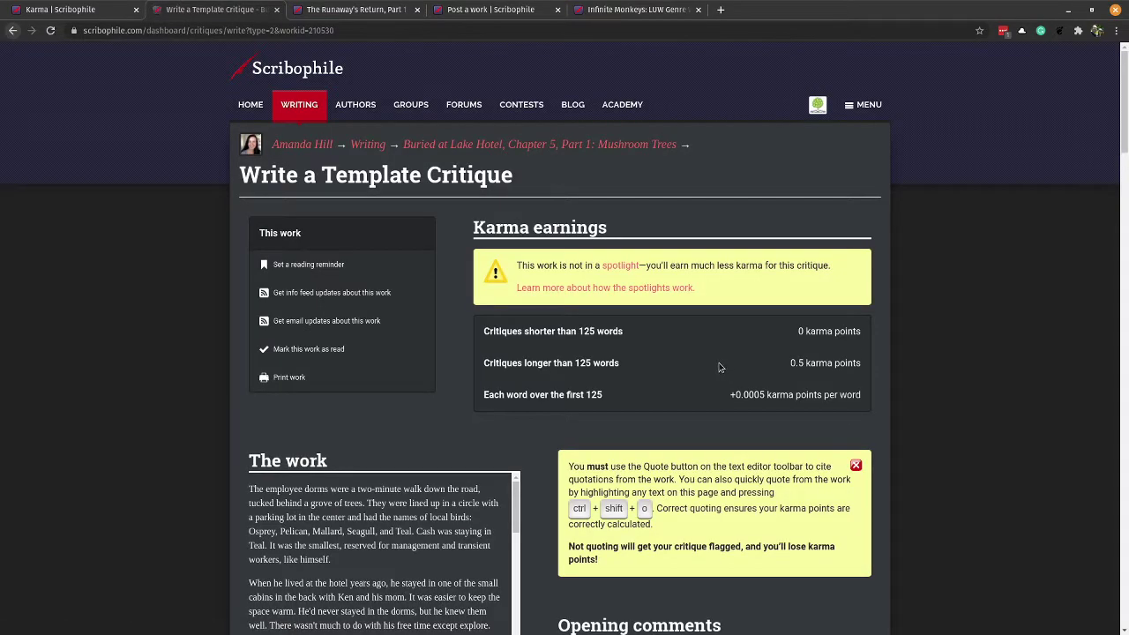
pyautogui.scroll(-3, 549, 451)
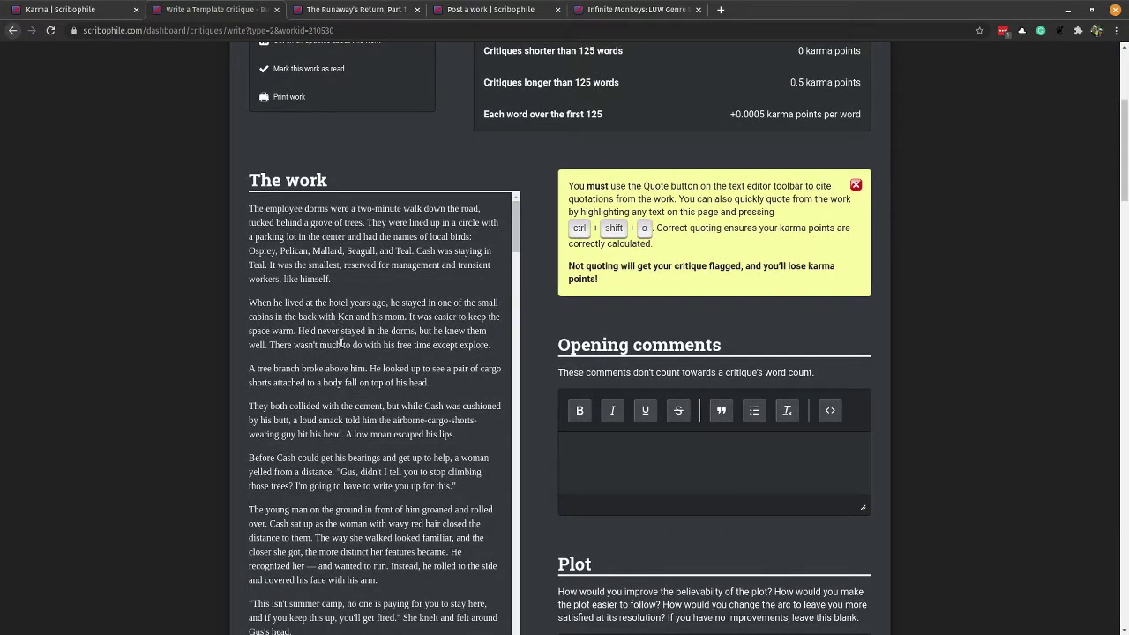
pyautogui.scroll(-3, 693, 300)
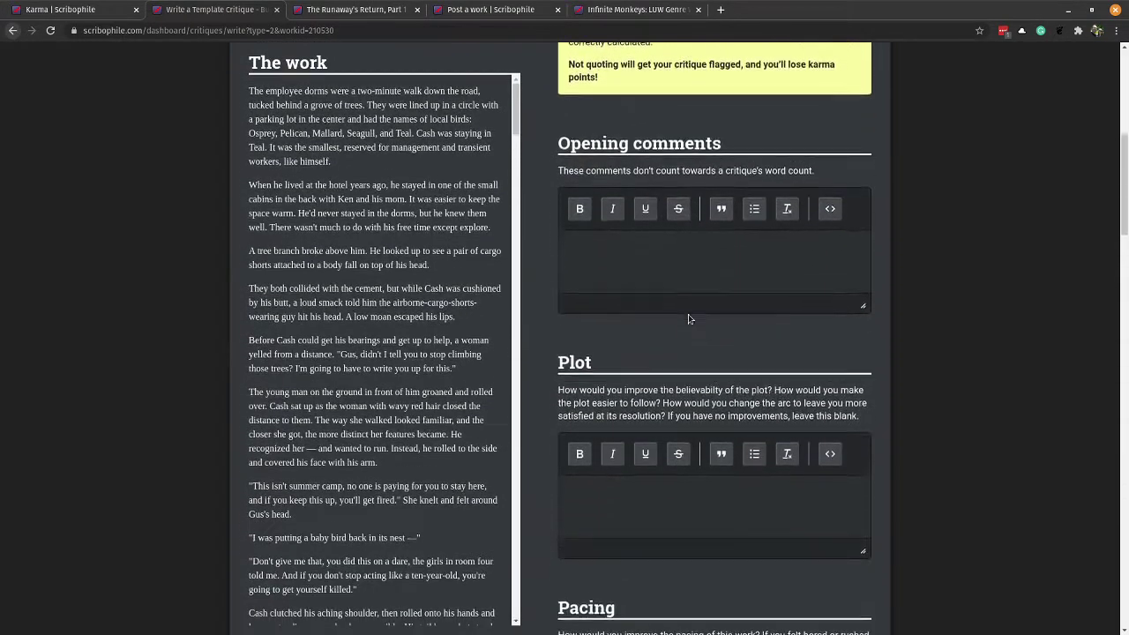
pyautogui.scroll(-4, 615, 253)
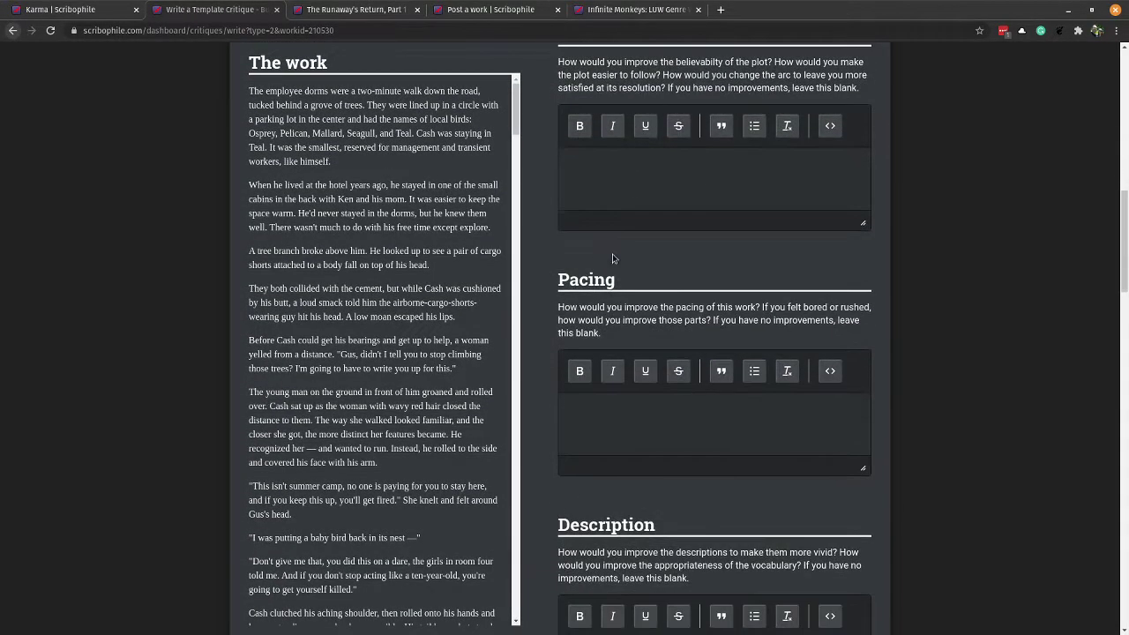
pyautogui.scroll(-6, 613, 254)
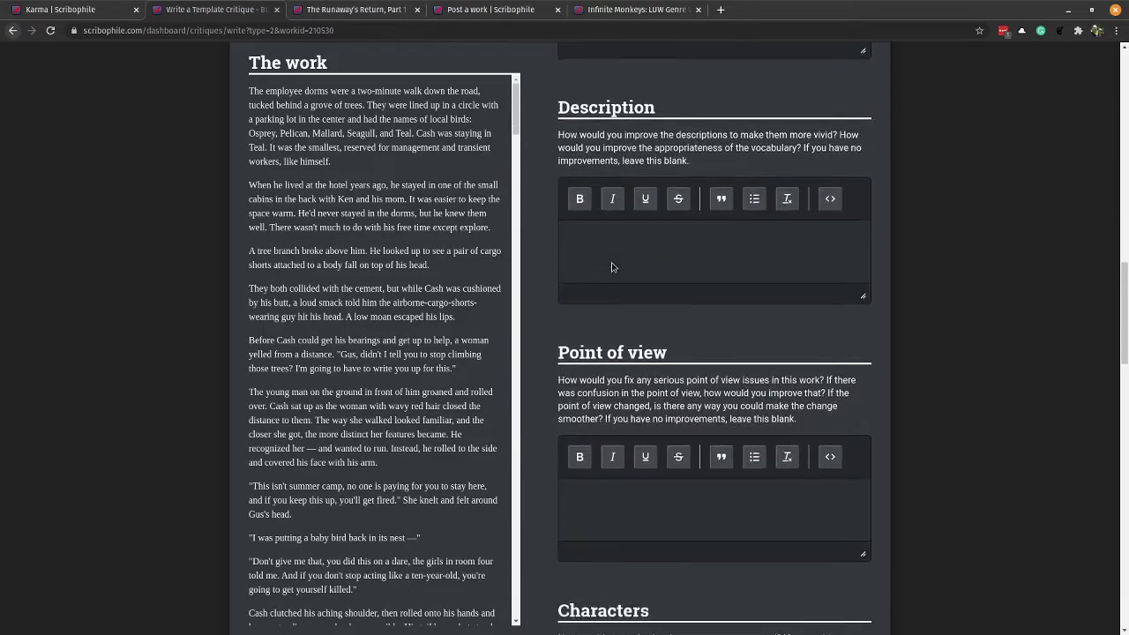
pyautogui.scroll(-7, 612, 266)
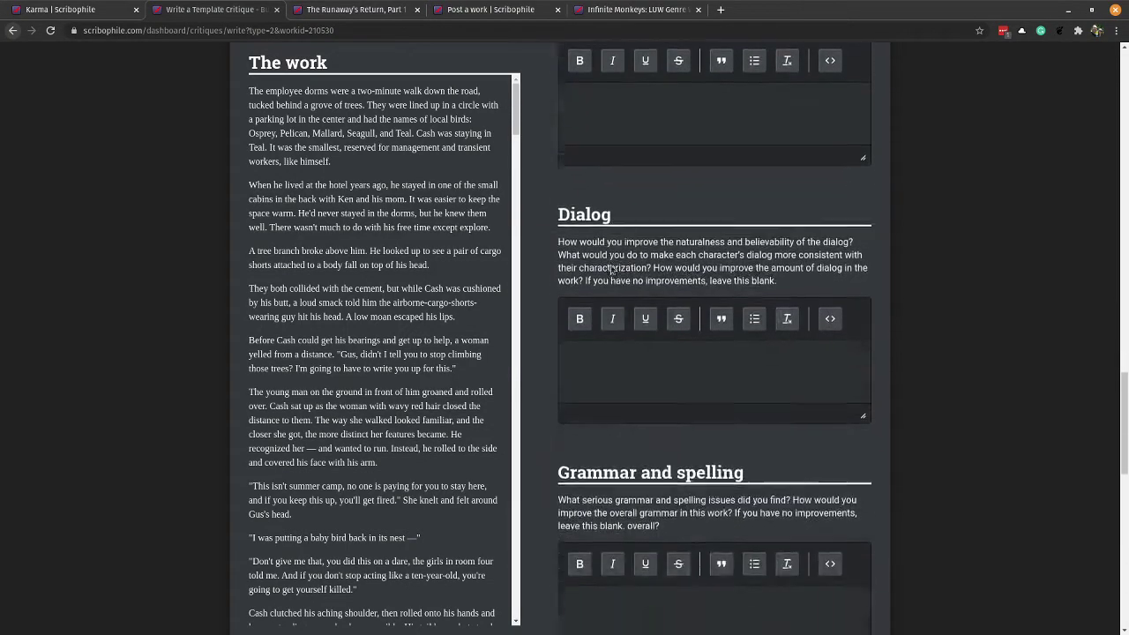
pyautogui.scroll(-4, 610, 267)
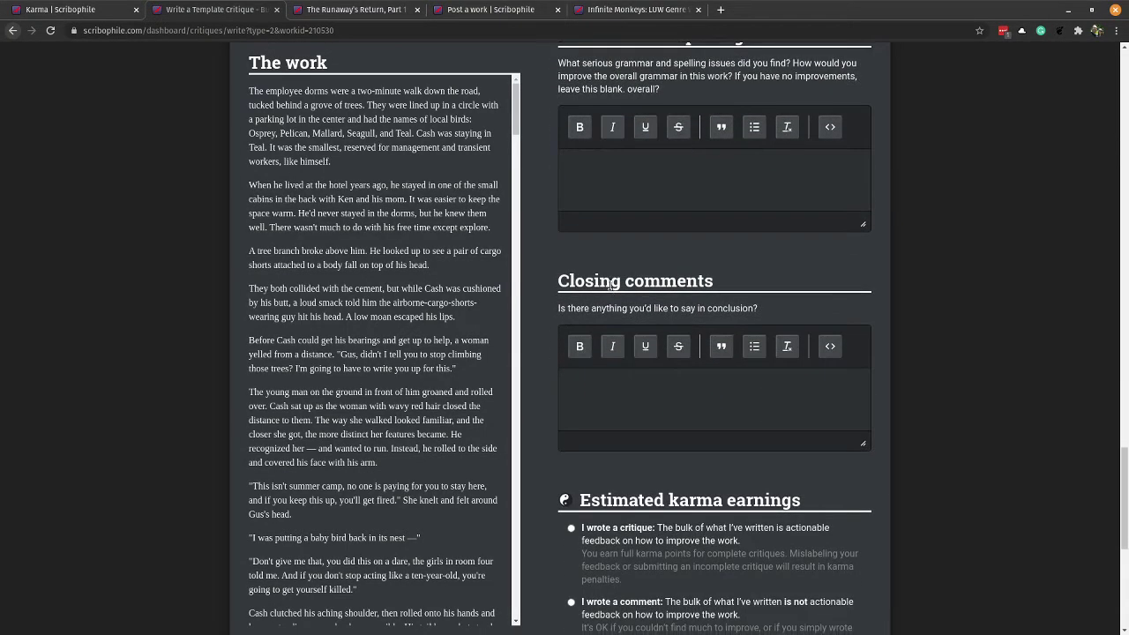
pyautogui.scroll(-3, 611, 288)
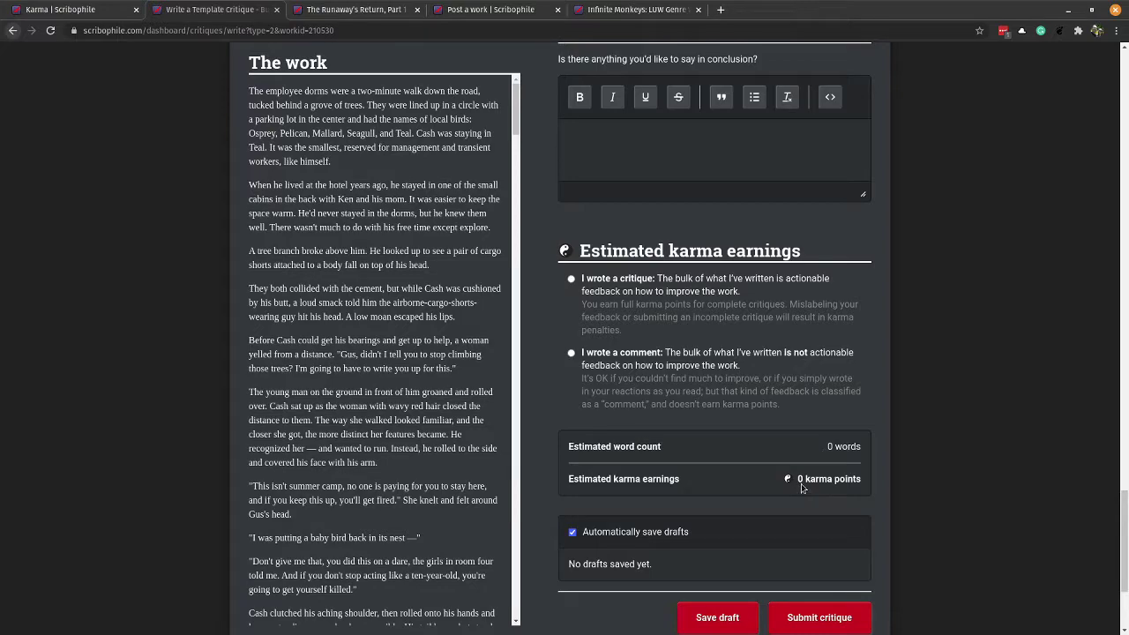
pyautogui.click(11, 31)
# - Open a freeform critique for the chapter and examine its comment boxes, estimated karma earnings and submission options
pyautogui.click(679, 444)
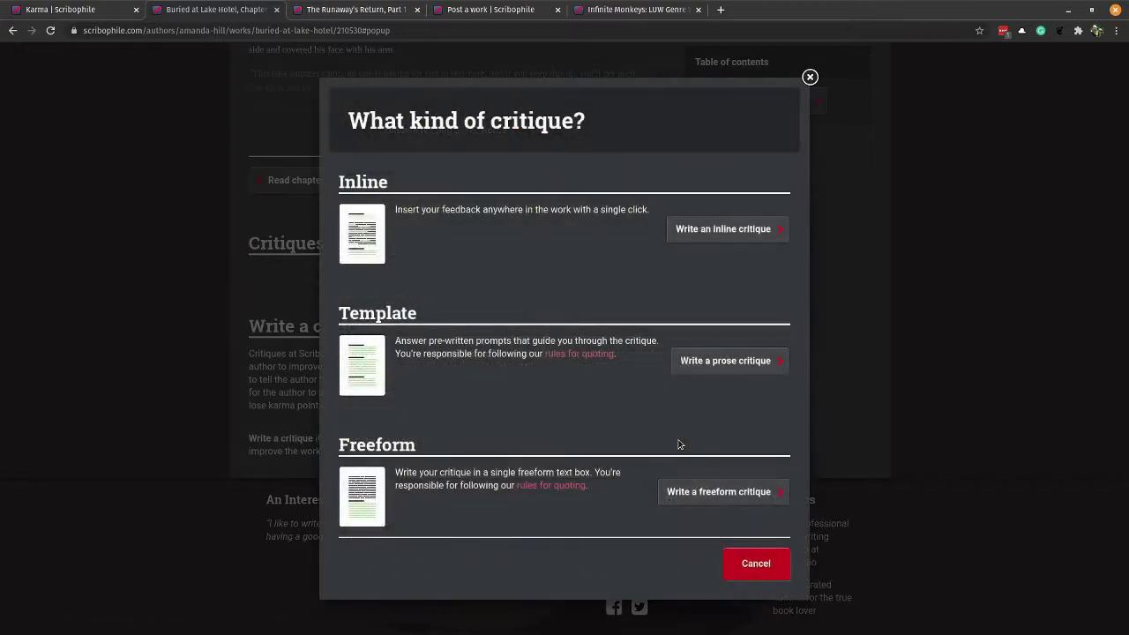
pyautogui.click(710, 492)
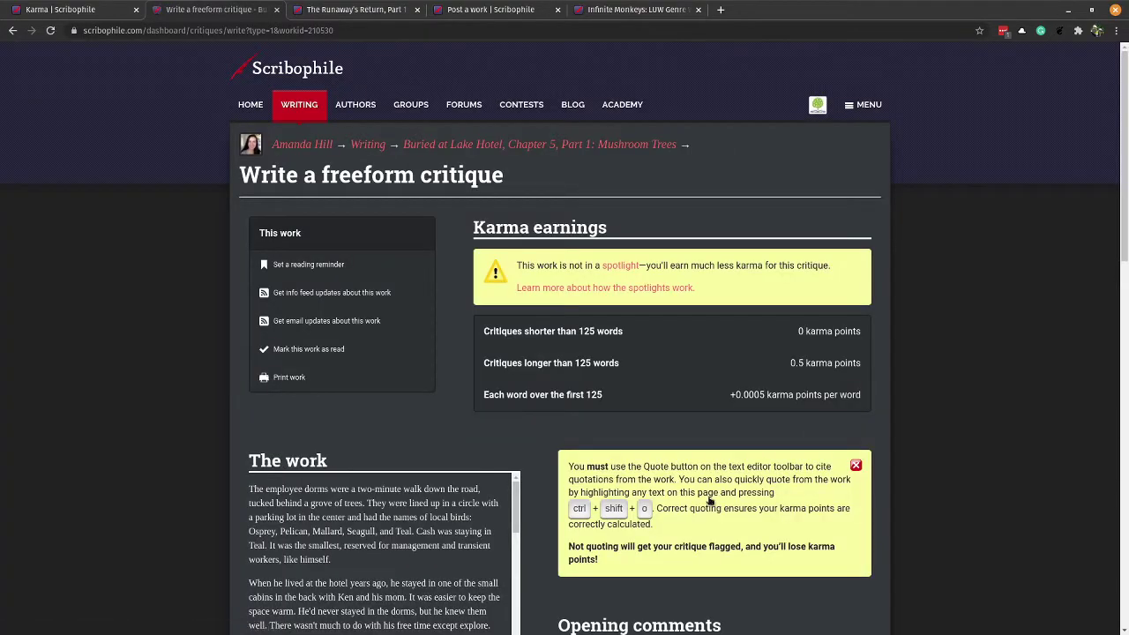
pyautogui.scroll(-5, 953, 455)
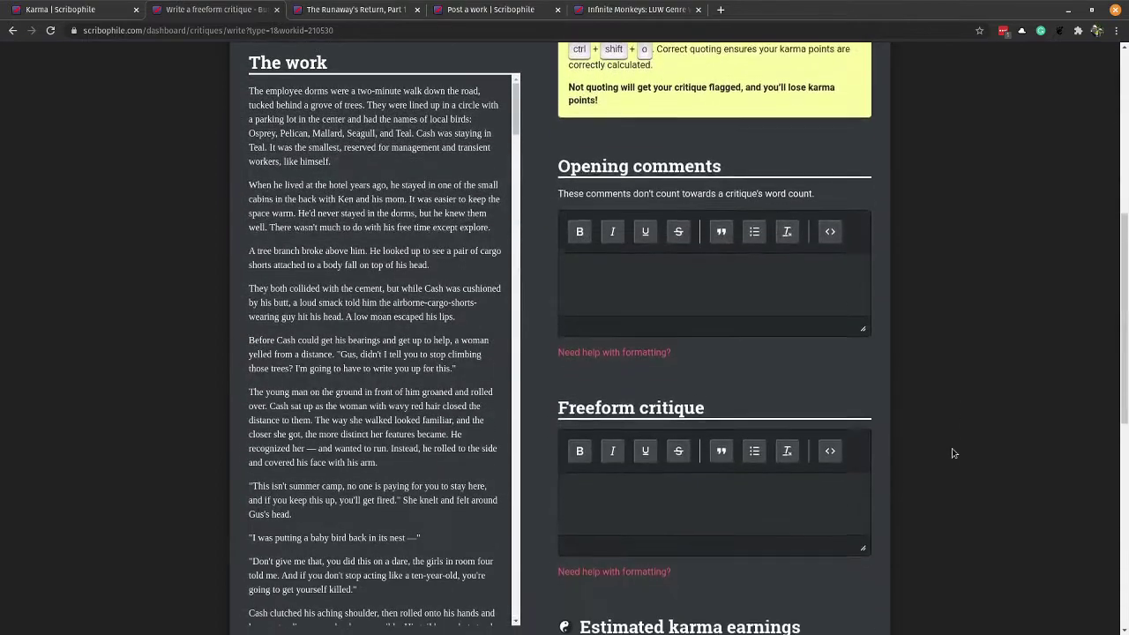
pyautogui.scroll(-3, 952, 456)
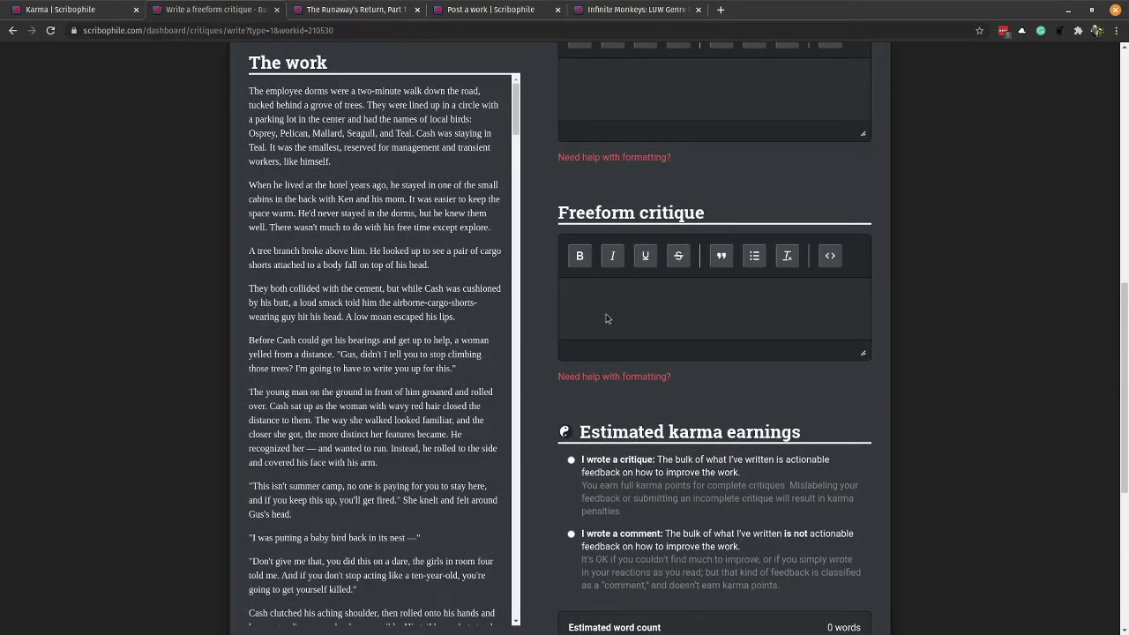
pyautogui.scroll(-3, 719, 394)
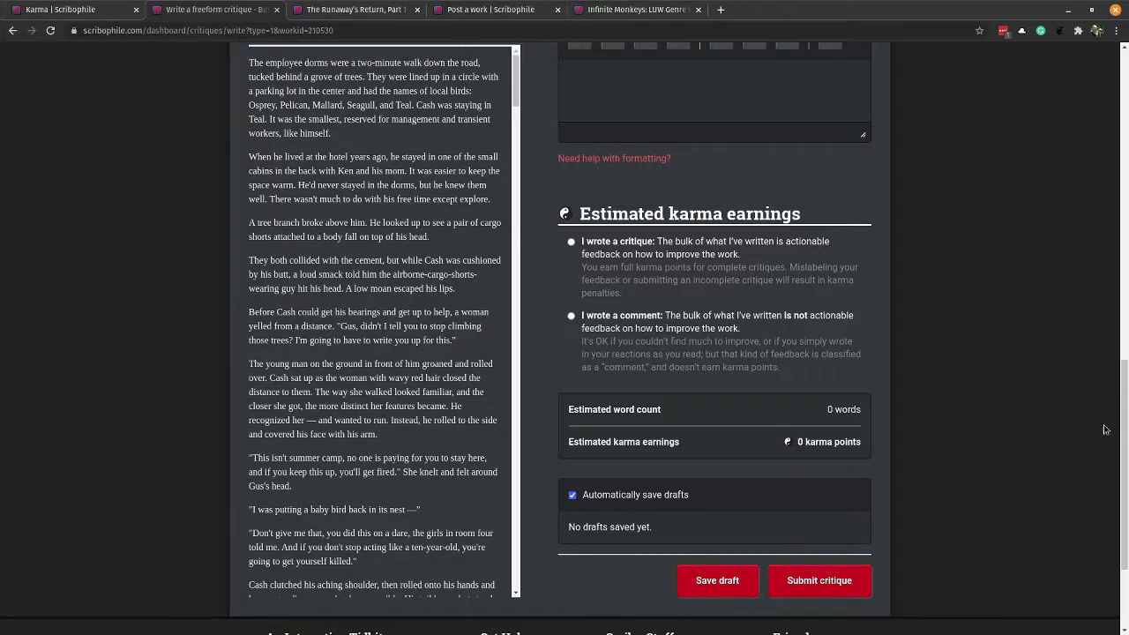
# - Switch to the Post a Work page and reopen a fresh form for posting a work for critique
pyautogui.click(521, 11)
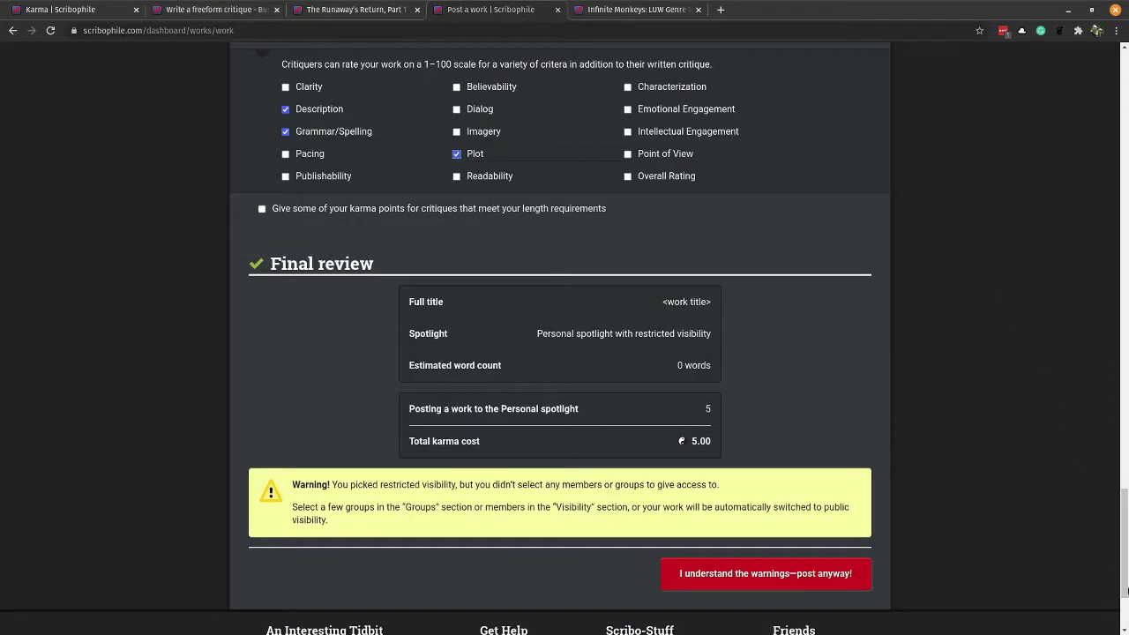
pyautogui.moveTo(1125, 571); pyautogui.dragTo(1125, 133)
pyautogui.click(866, 106)
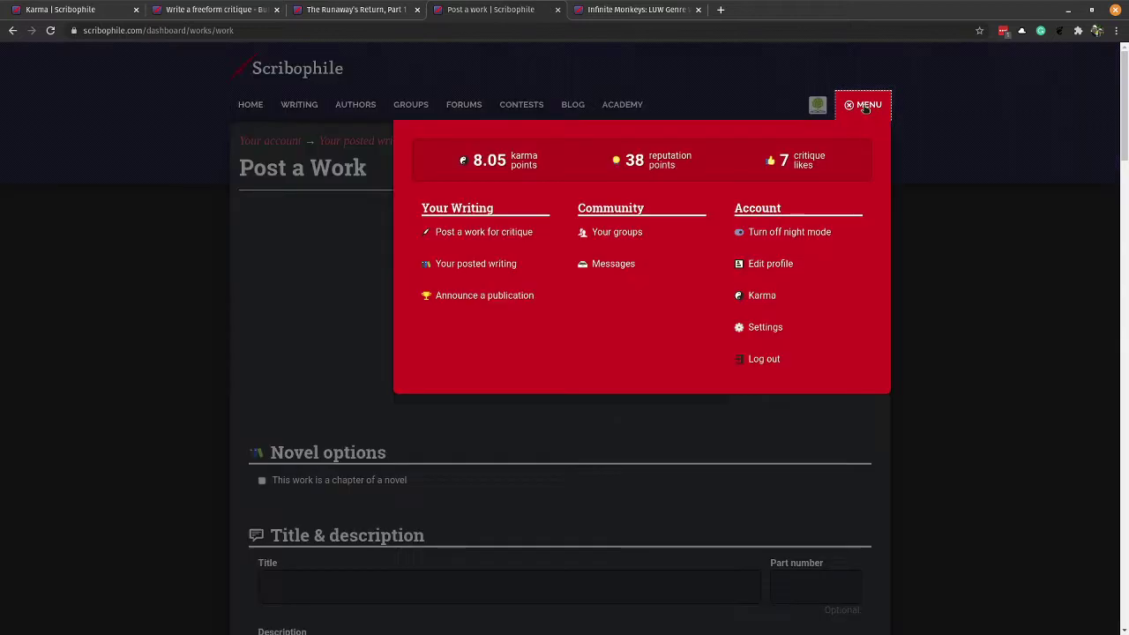
pyautogui.click(459, 235)
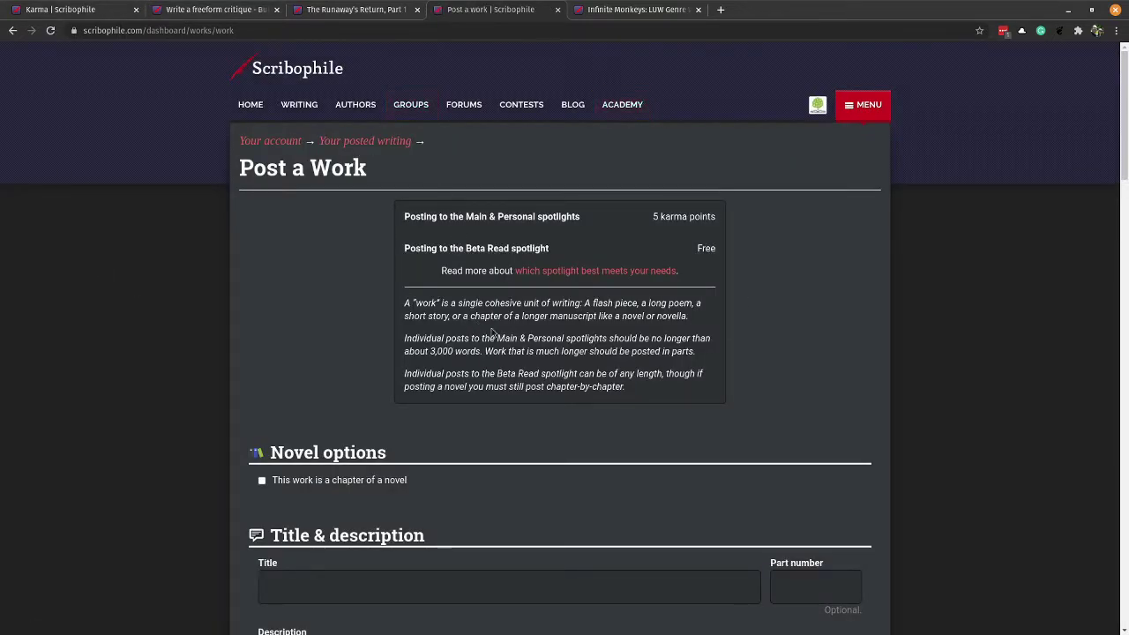
# - Examine the posting form's novel options, title, part number and description fields, and the choices for the first genre
pyautogui.scroll(-3, 397, 317)
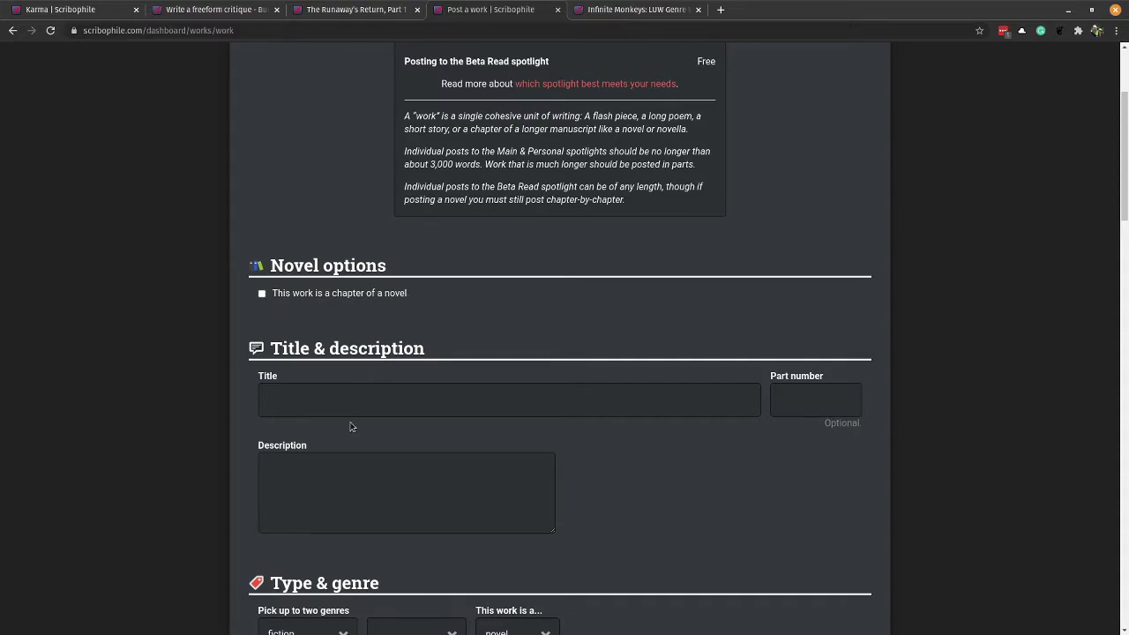
pyautogui.scroll(-2, 350, 420)
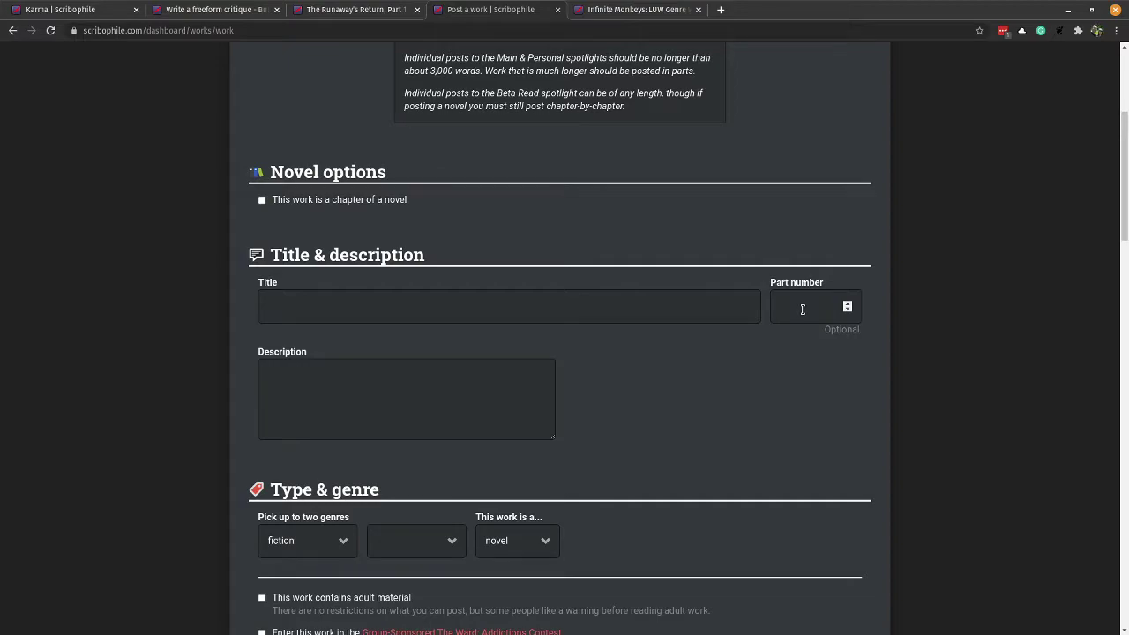
pyautogui.scroll(-4, 426, 382)
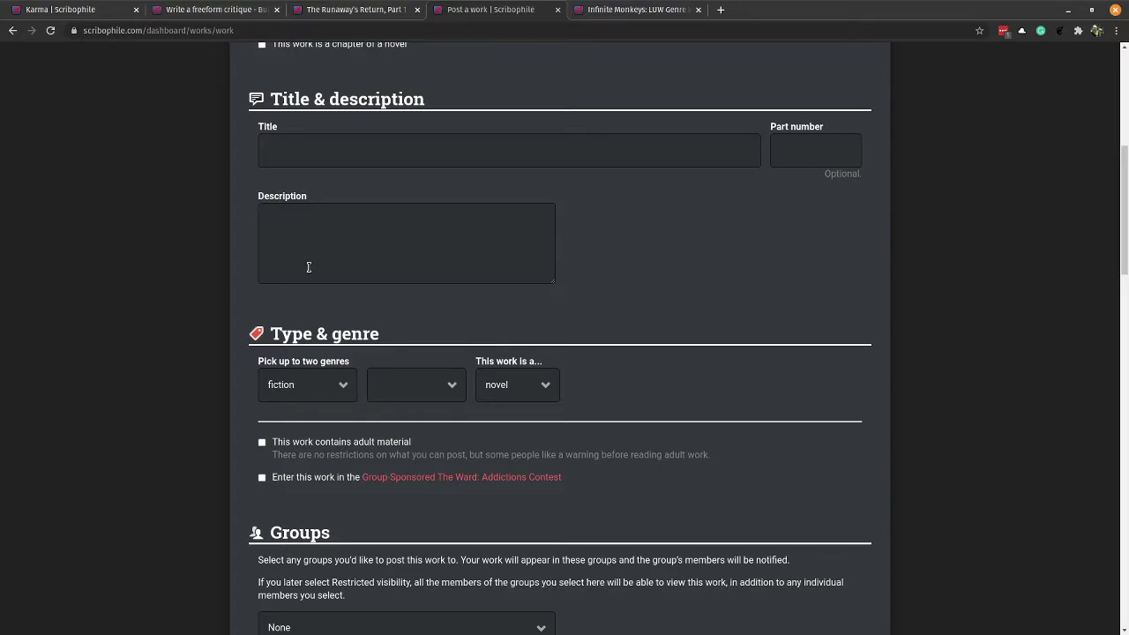
pyautogui.scroll(-2, 307, 379)
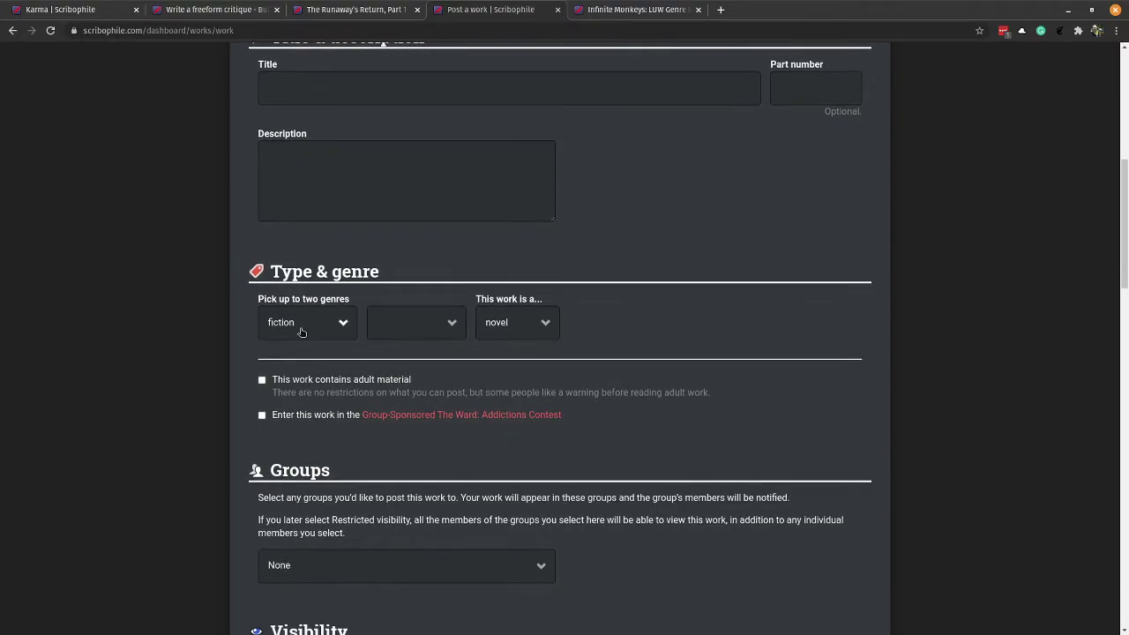
pyautogui.click(342, 325)
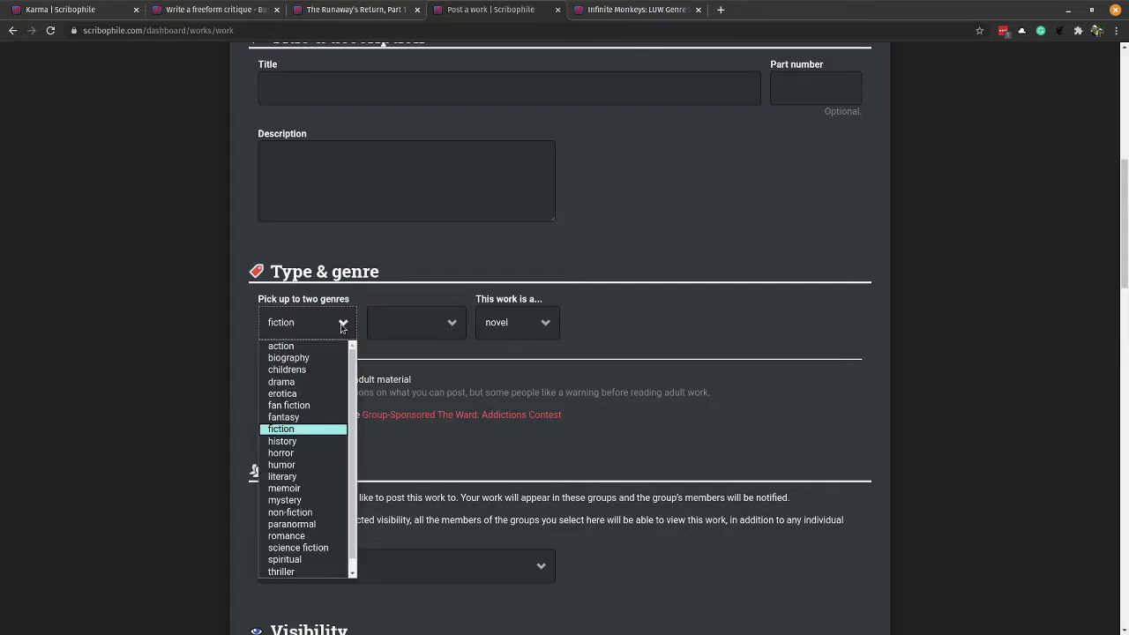
pyautogui.click(342, 326)
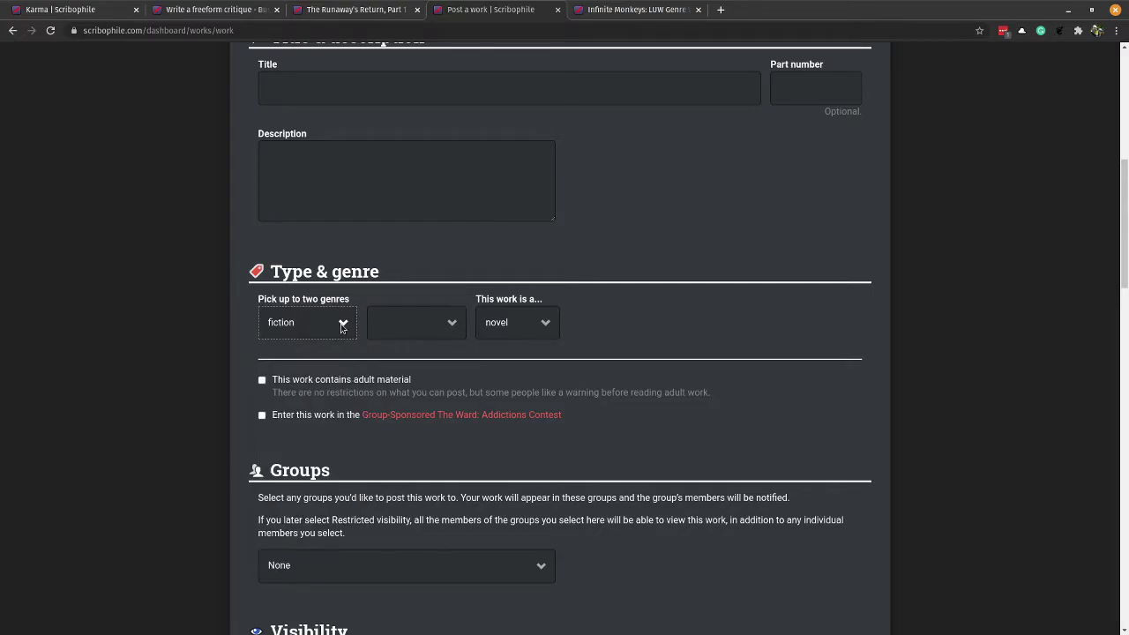
# - Examine the choices for the kind of work, along with the adult-material and contest options
pyautogui.click(546, 326)
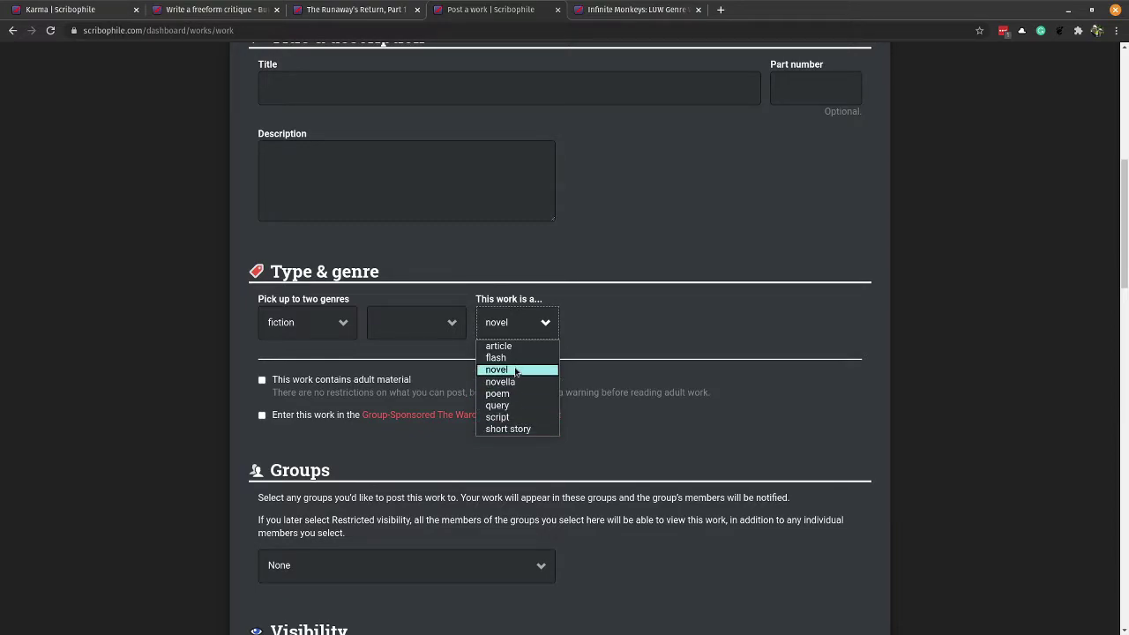
pyautogui.click(663, 328)
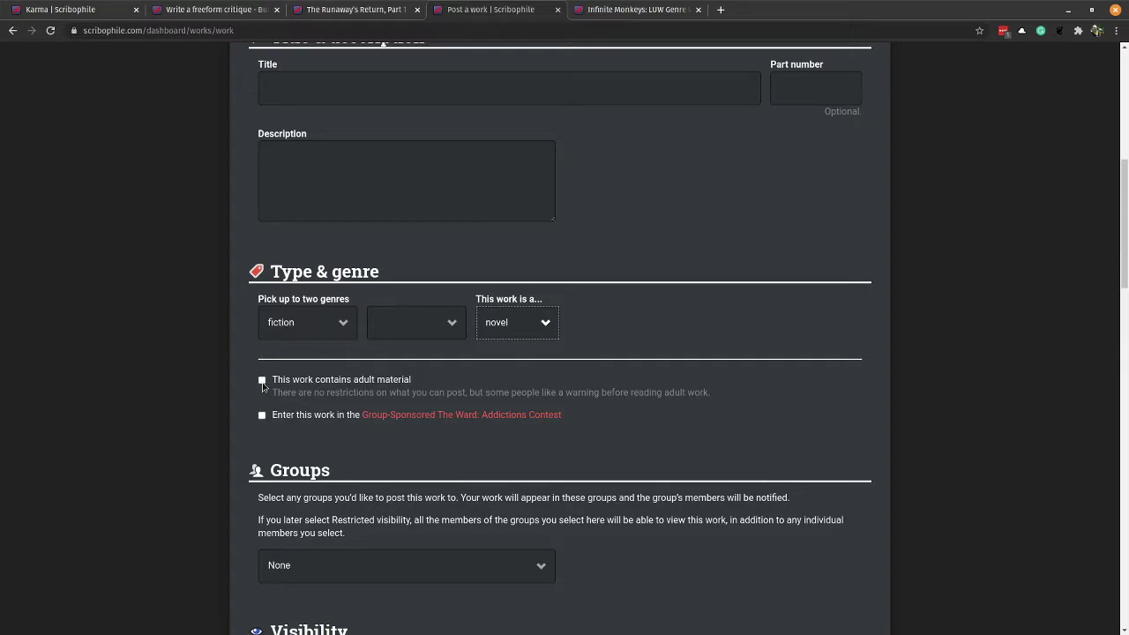
pyautogui.scroll(-3, 262, 385)
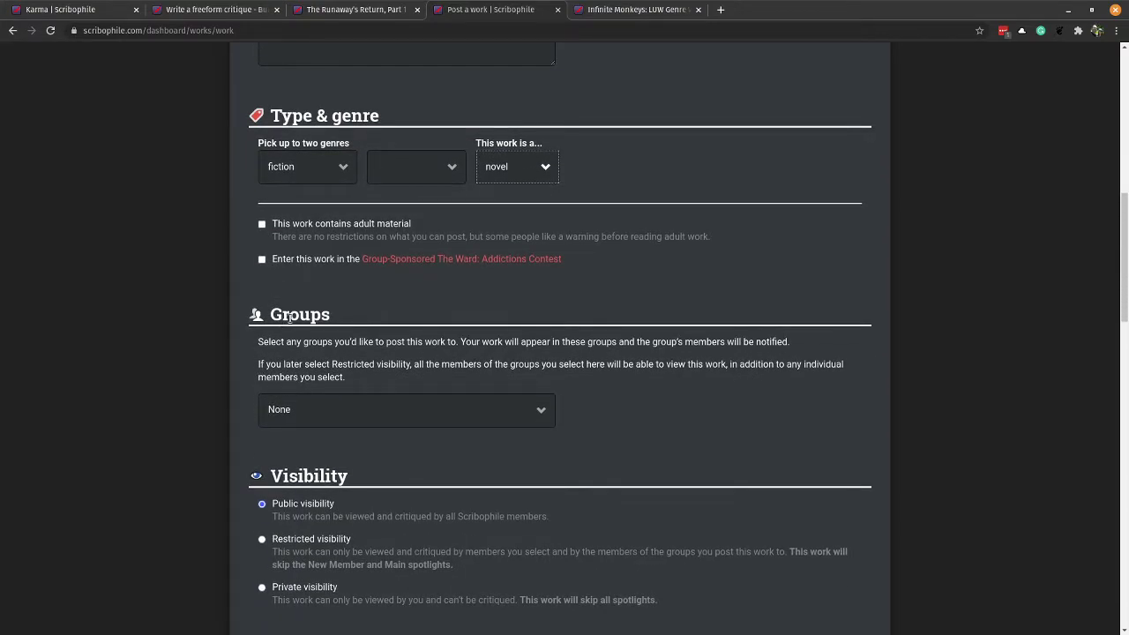
# - Check which groups the work can be posted to, and set its visibility to Restricted visibility
pyautogui.scroll(-3, 279, 343)
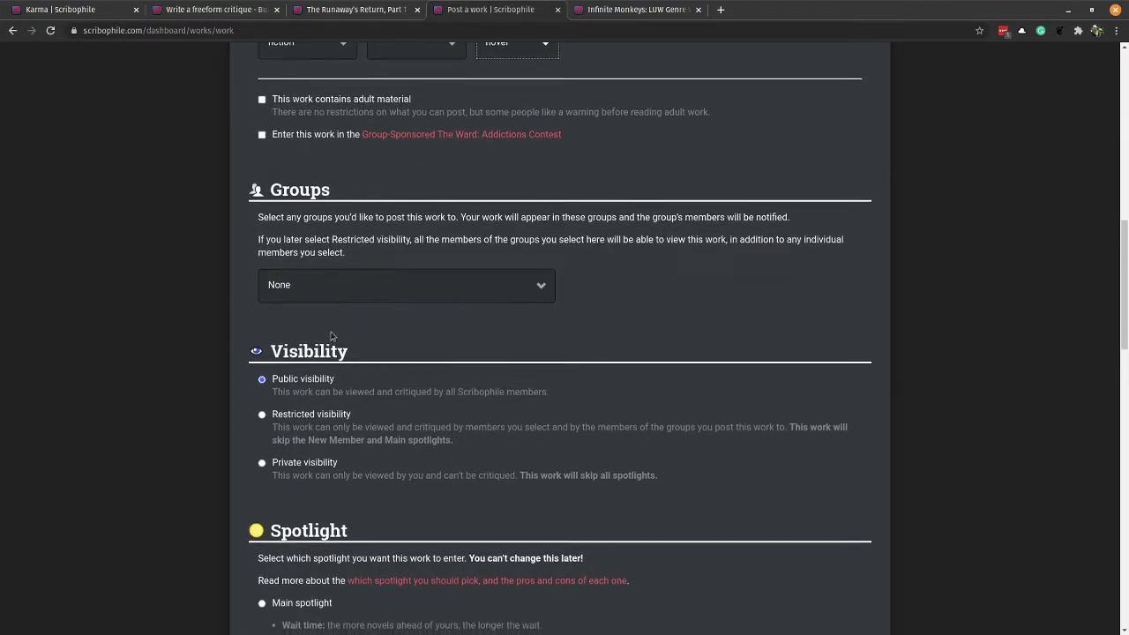
pyautogui.click(542, 292)
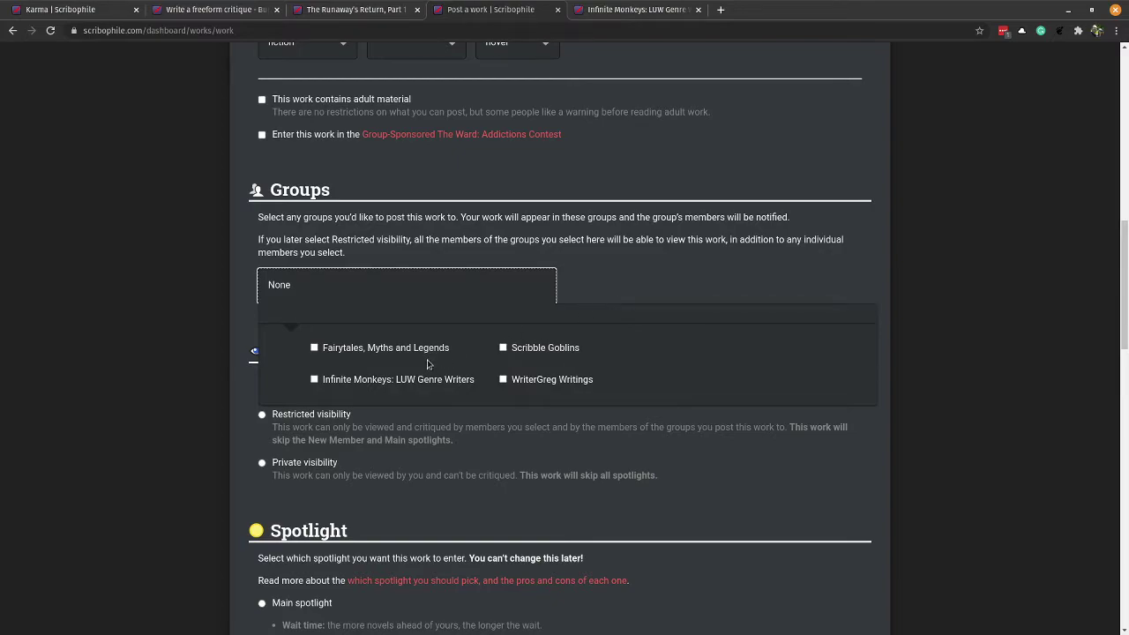
pyautogui.click(672, 280)
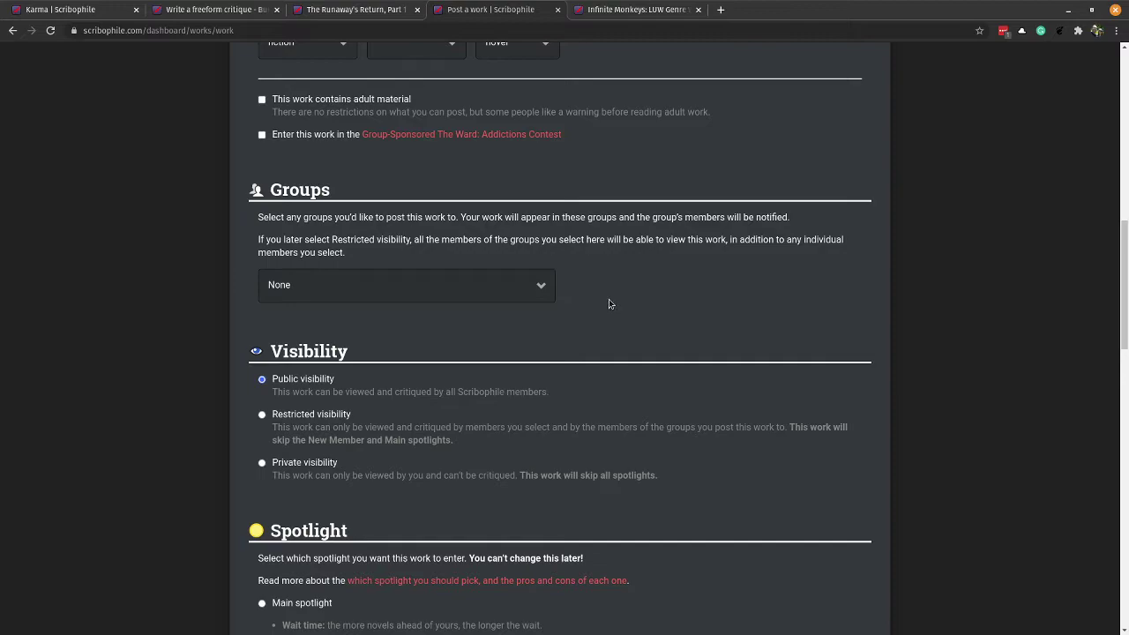
pyautogui.scroll(-3, 607, 303)
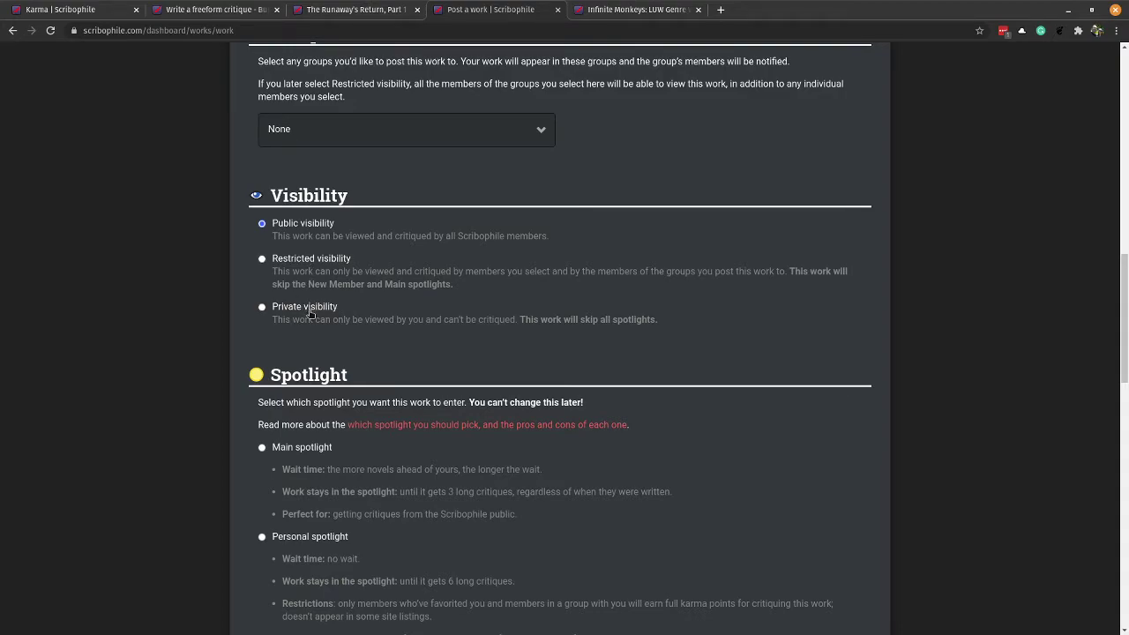
pyautogui.click(296, 262)
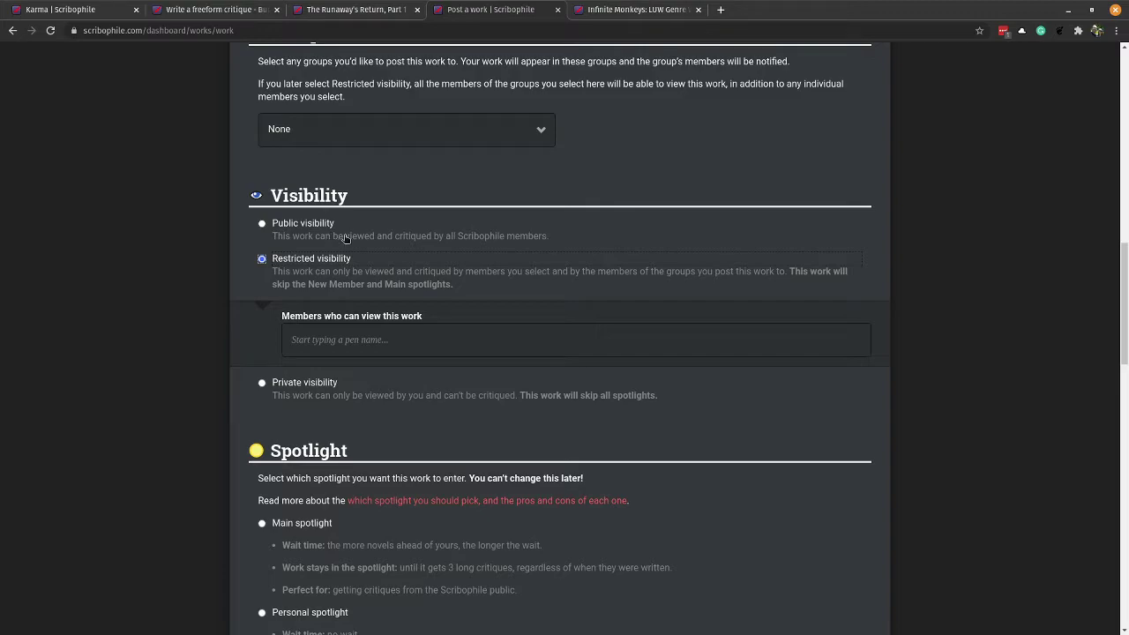
# - Compare the Main, Personal and Beta Read spotlight terms, trying Beta Read, and choose Personal spotlight for the work
pyautogui.scroll(-4, 344, 238)
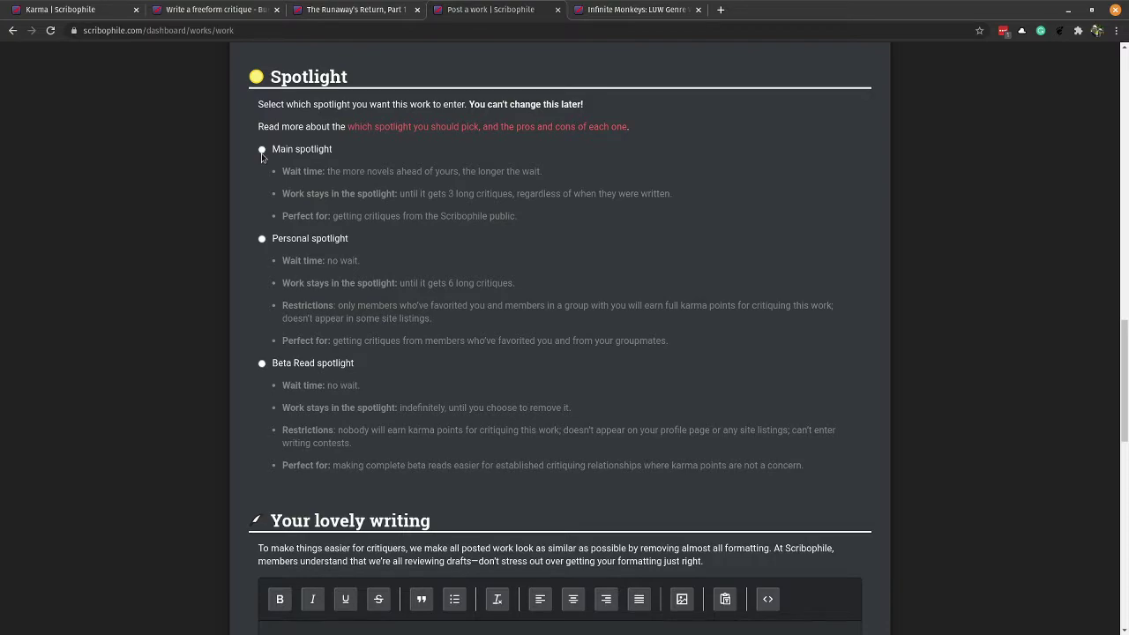
pyautogui.click(261, 238)
pyautogui.moveTo(399, 283); pyautogui.dragTo(520, 286)
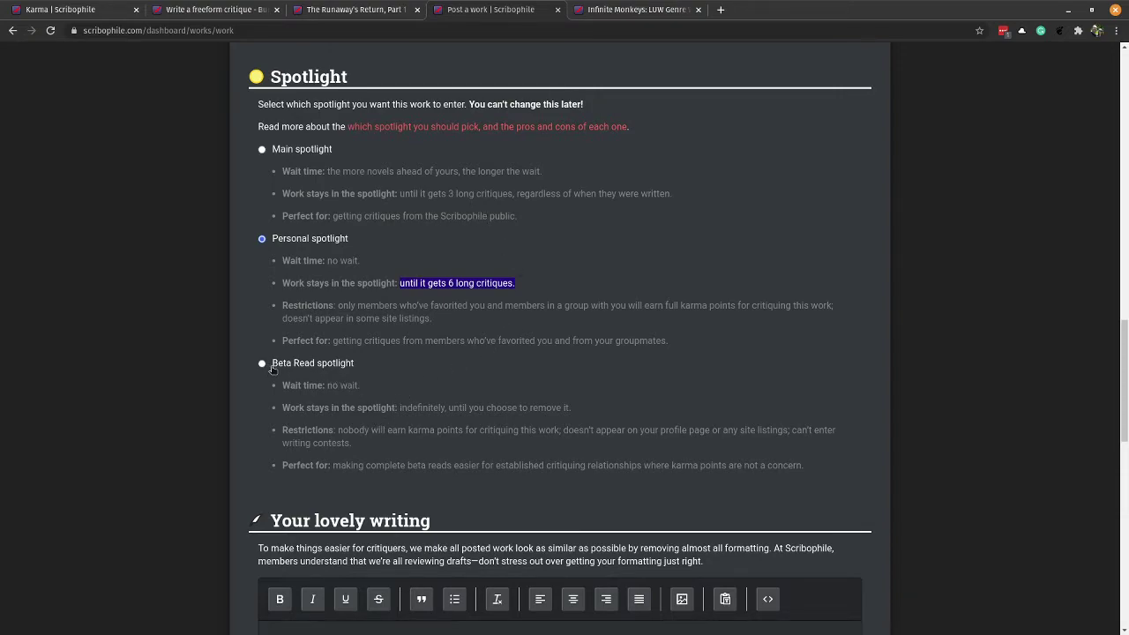
pyautogui.click(341, 365)
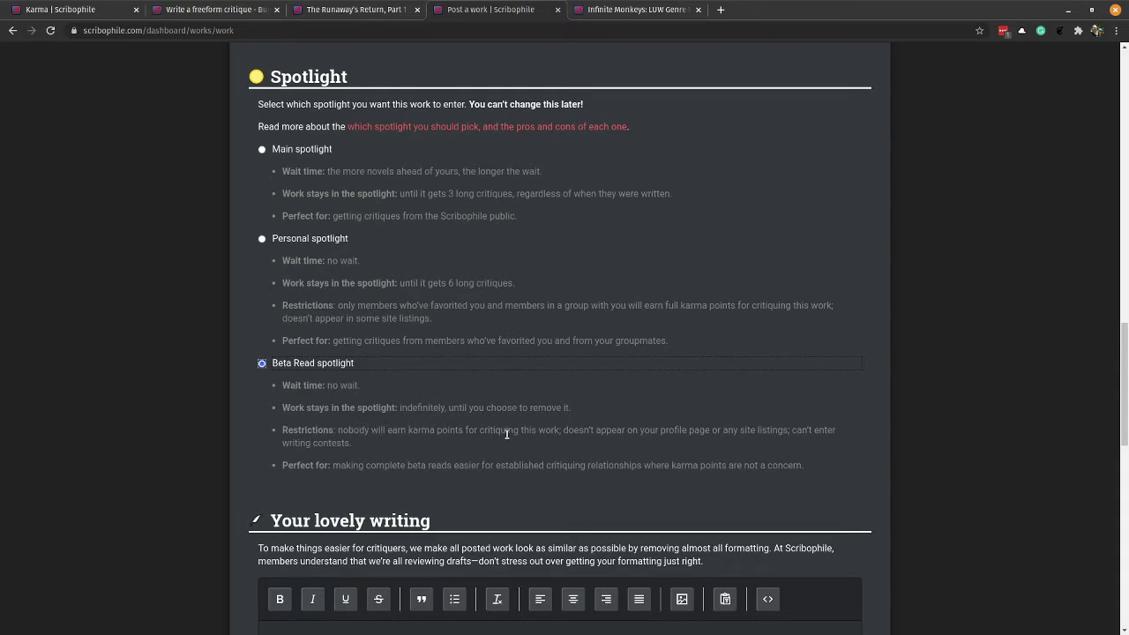
pyautogui.scroll(-1, 485, 422)
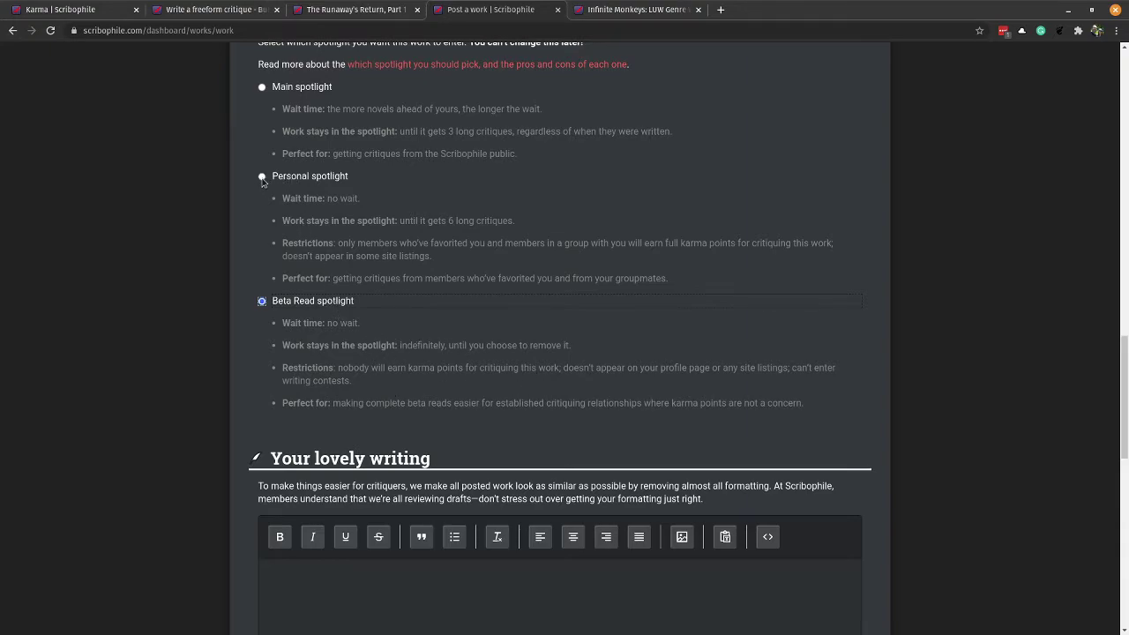
pyautogui.click(261, 178)
pyautogui.scroll(3, 421, 187)
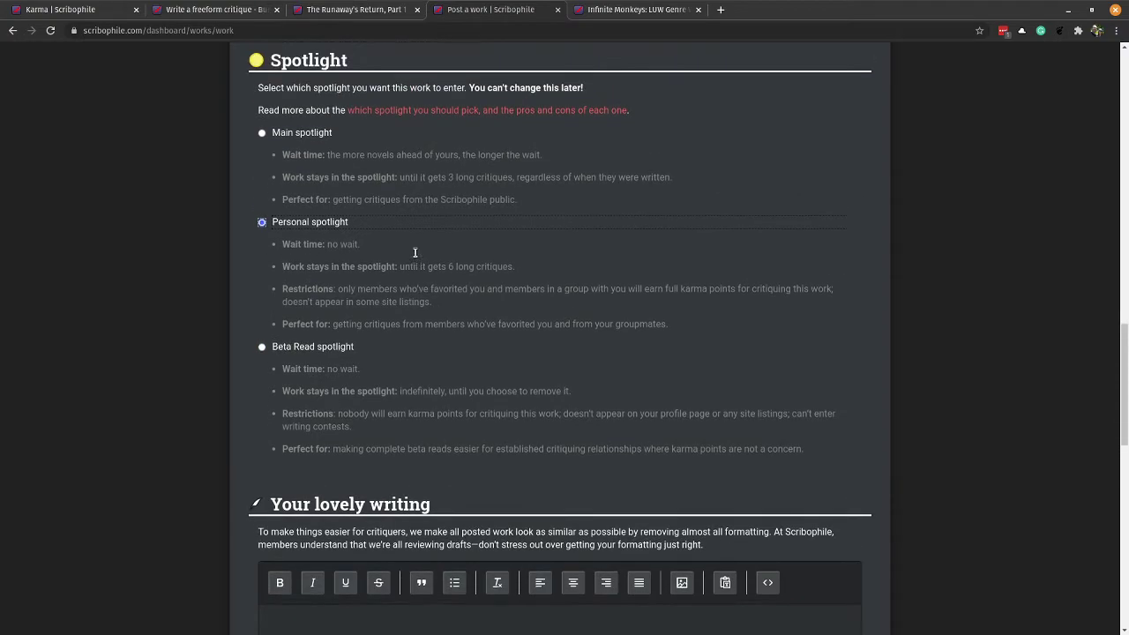
pyautogui.scroll(1, 422, 187)
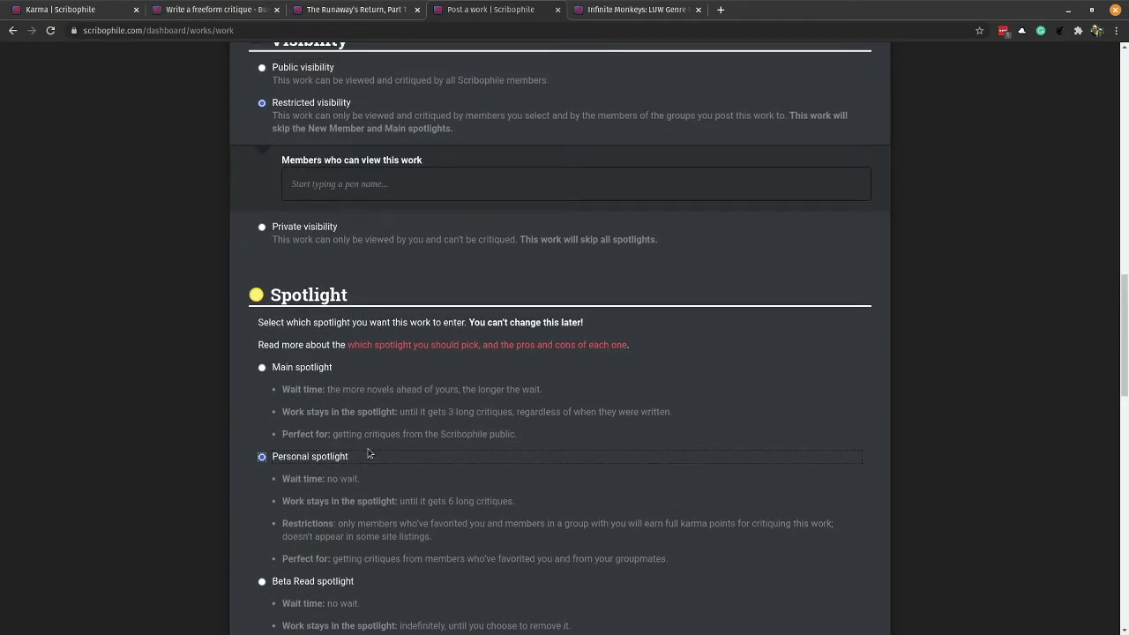
# - Enable the extras for critique guidance, detailed 100-point ratings and giving karma points for critiques that meet the length requirements
pyautogui.scroll(-5, 369, 454)
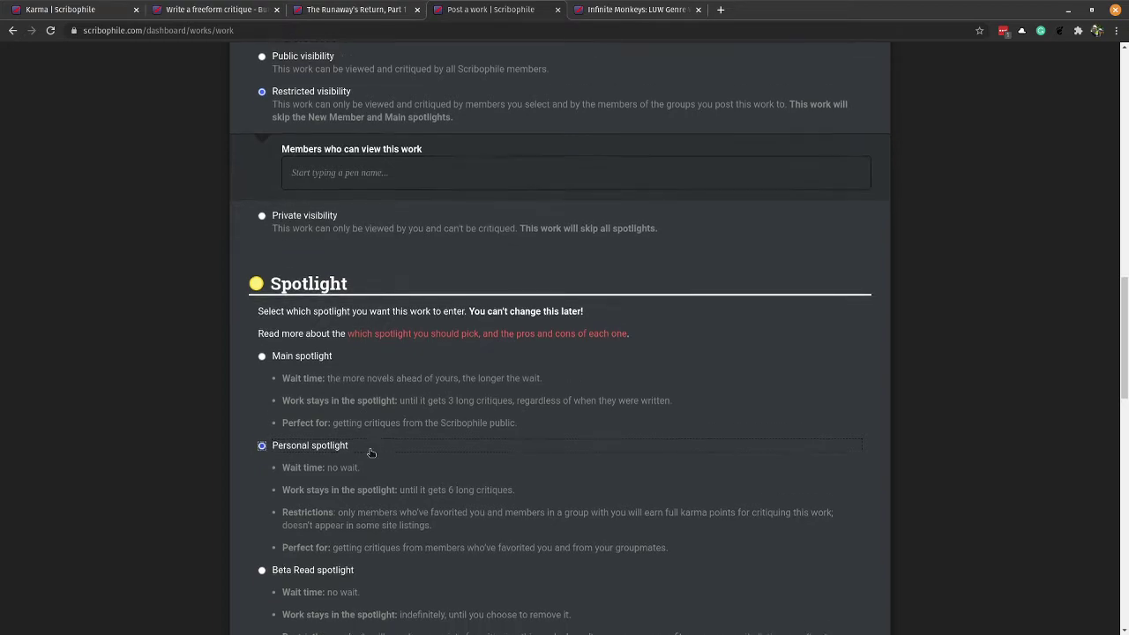
pyautogui.scroll(-1, 264, 397)
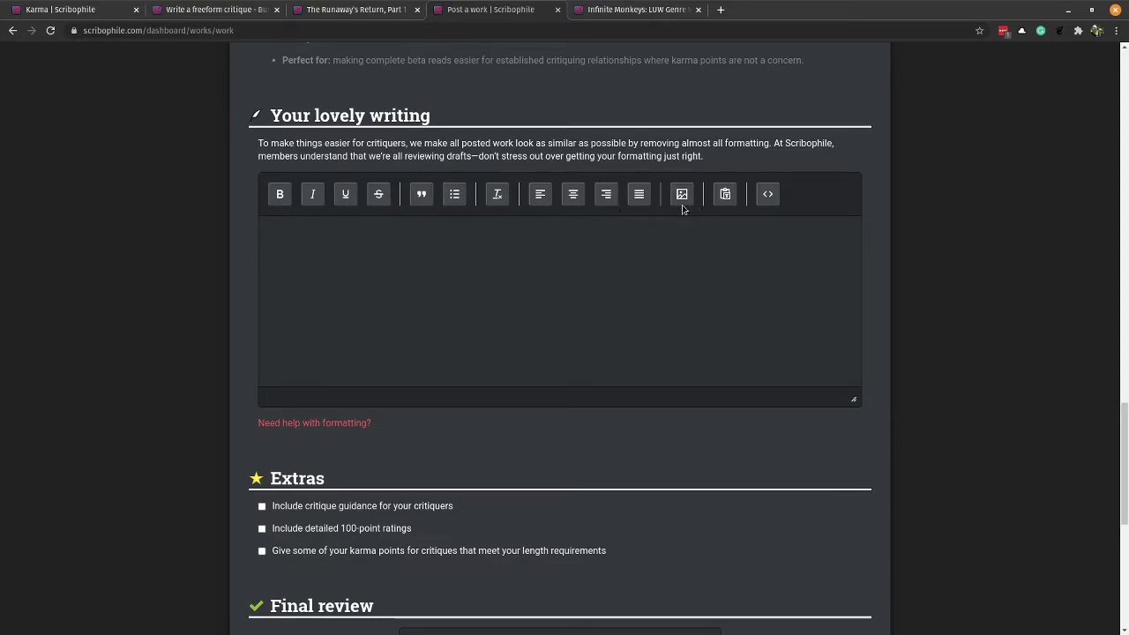
pyautogui.scroll(-2, 254, 300)
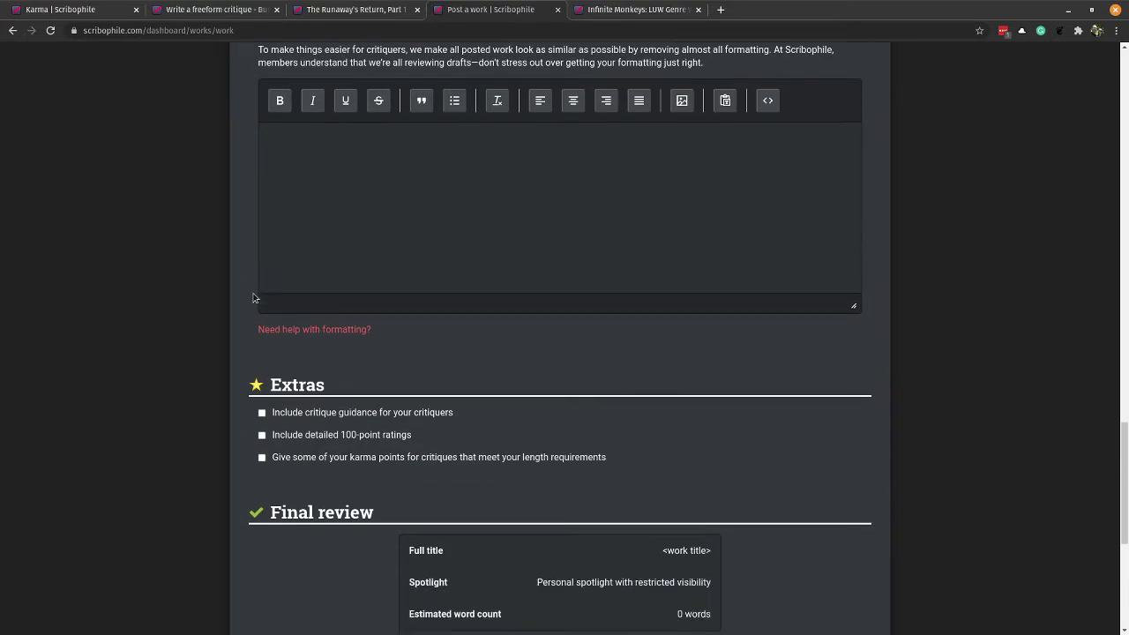
pyautogui.scroll(-1, 239, 333)
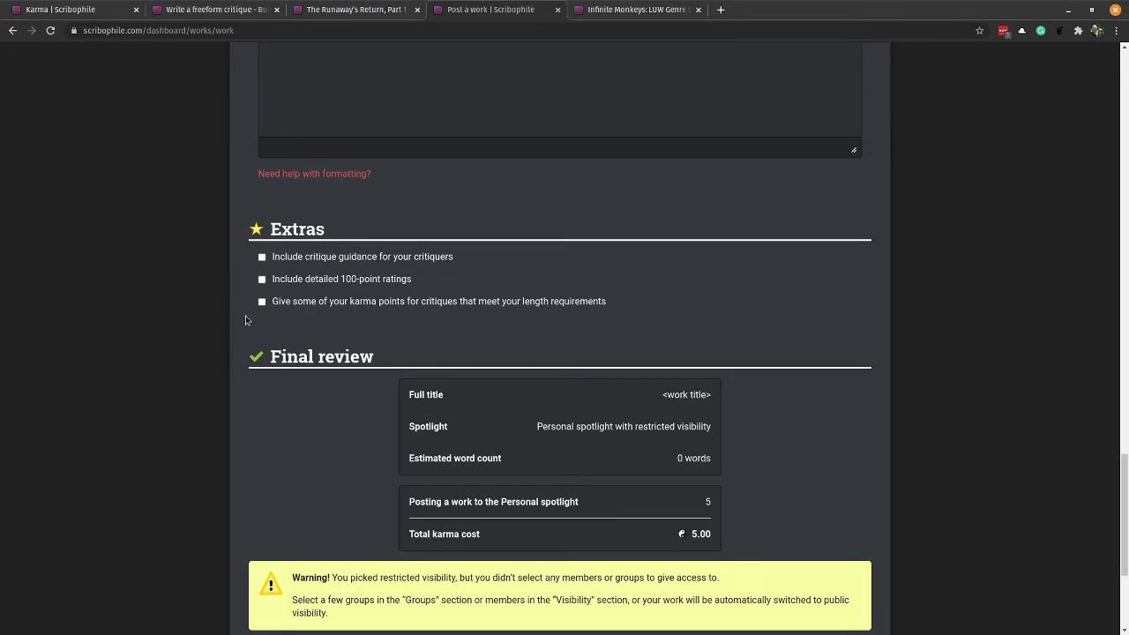
pyautogui.click(262, 257)
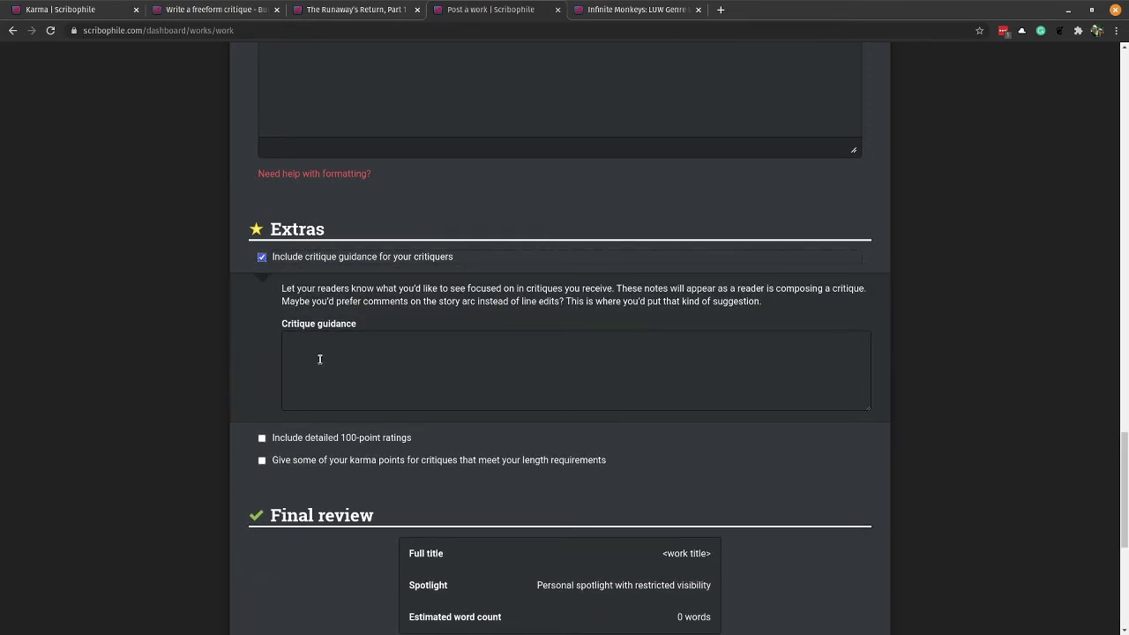
pyautogui.click(262, 437)
pyautogui.scroll(-3, 286, 438)
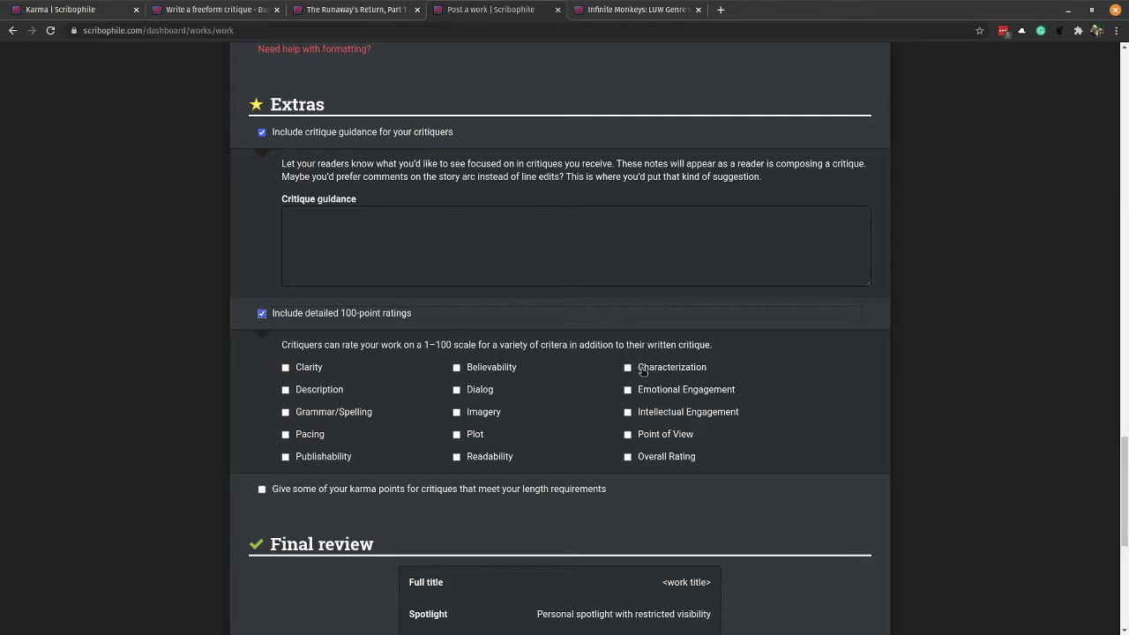
pyautogui.click(261, 491)
pyautogui.scroll(-1, 271, 468)
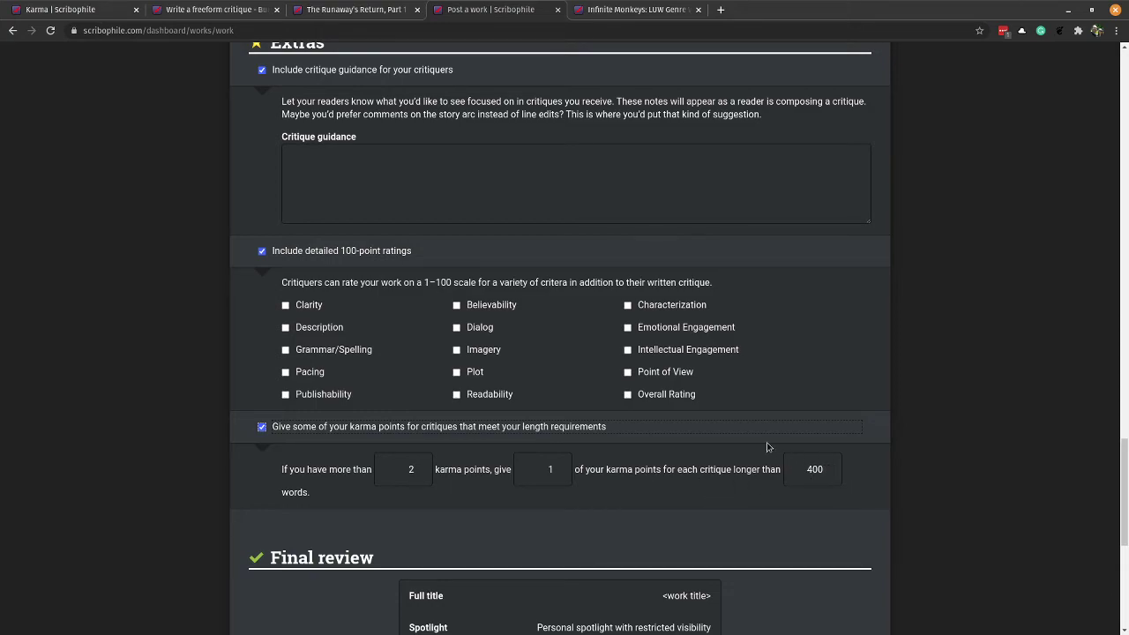
# - Review the posting form's final summary and karma cost, and return to the Scribophile home dashboard without posting
pyautogui.scroll(-5, 500, 381)
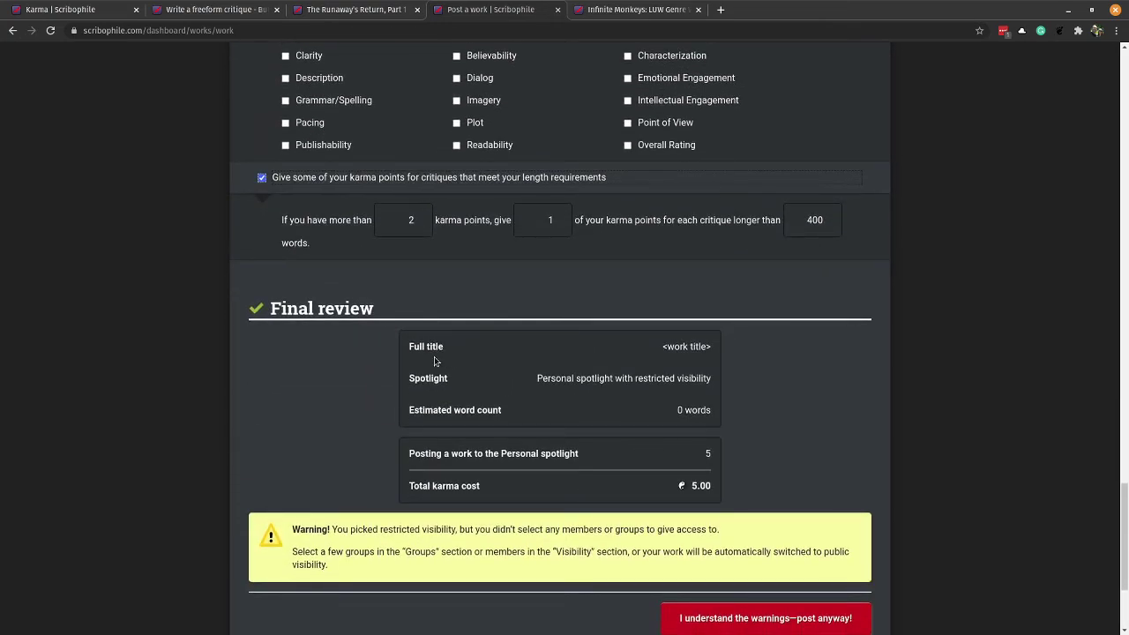
pyautogui.scroll(-1, 397, 365)
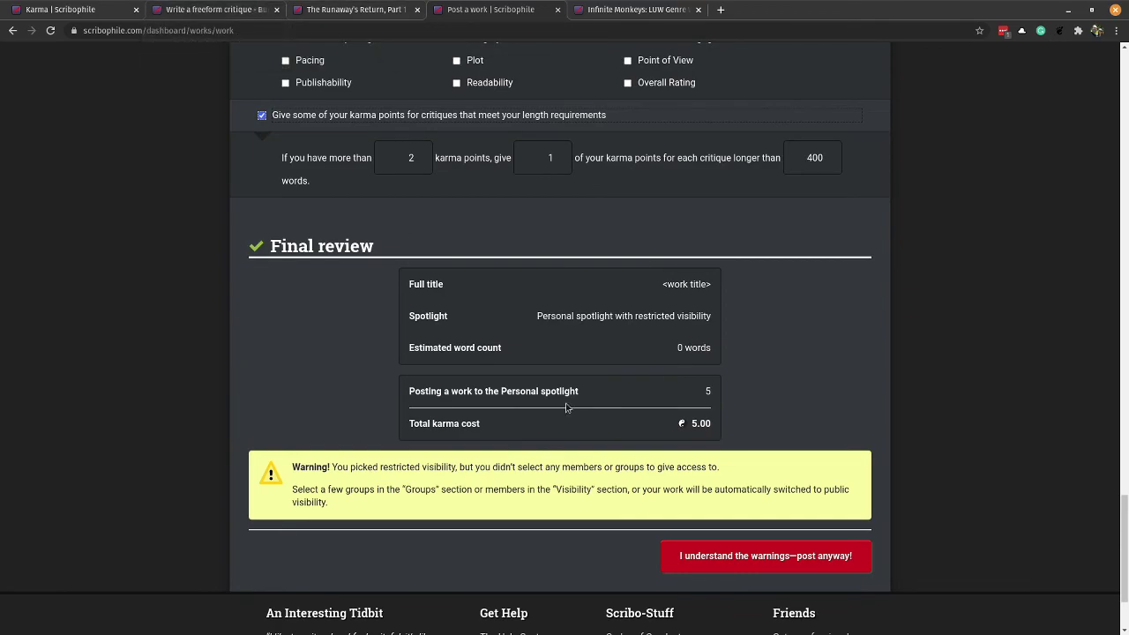
pyautogui.moveTo(1123, 565); pyautogui.dragTo(1094, 9)
pyautogui.click(309, 69)
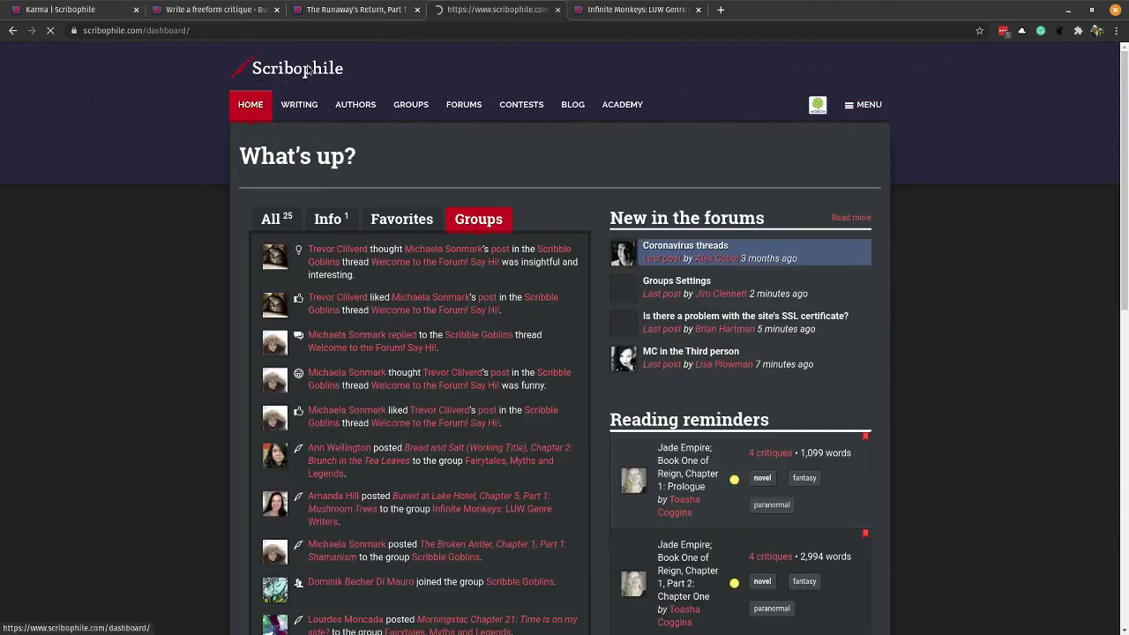